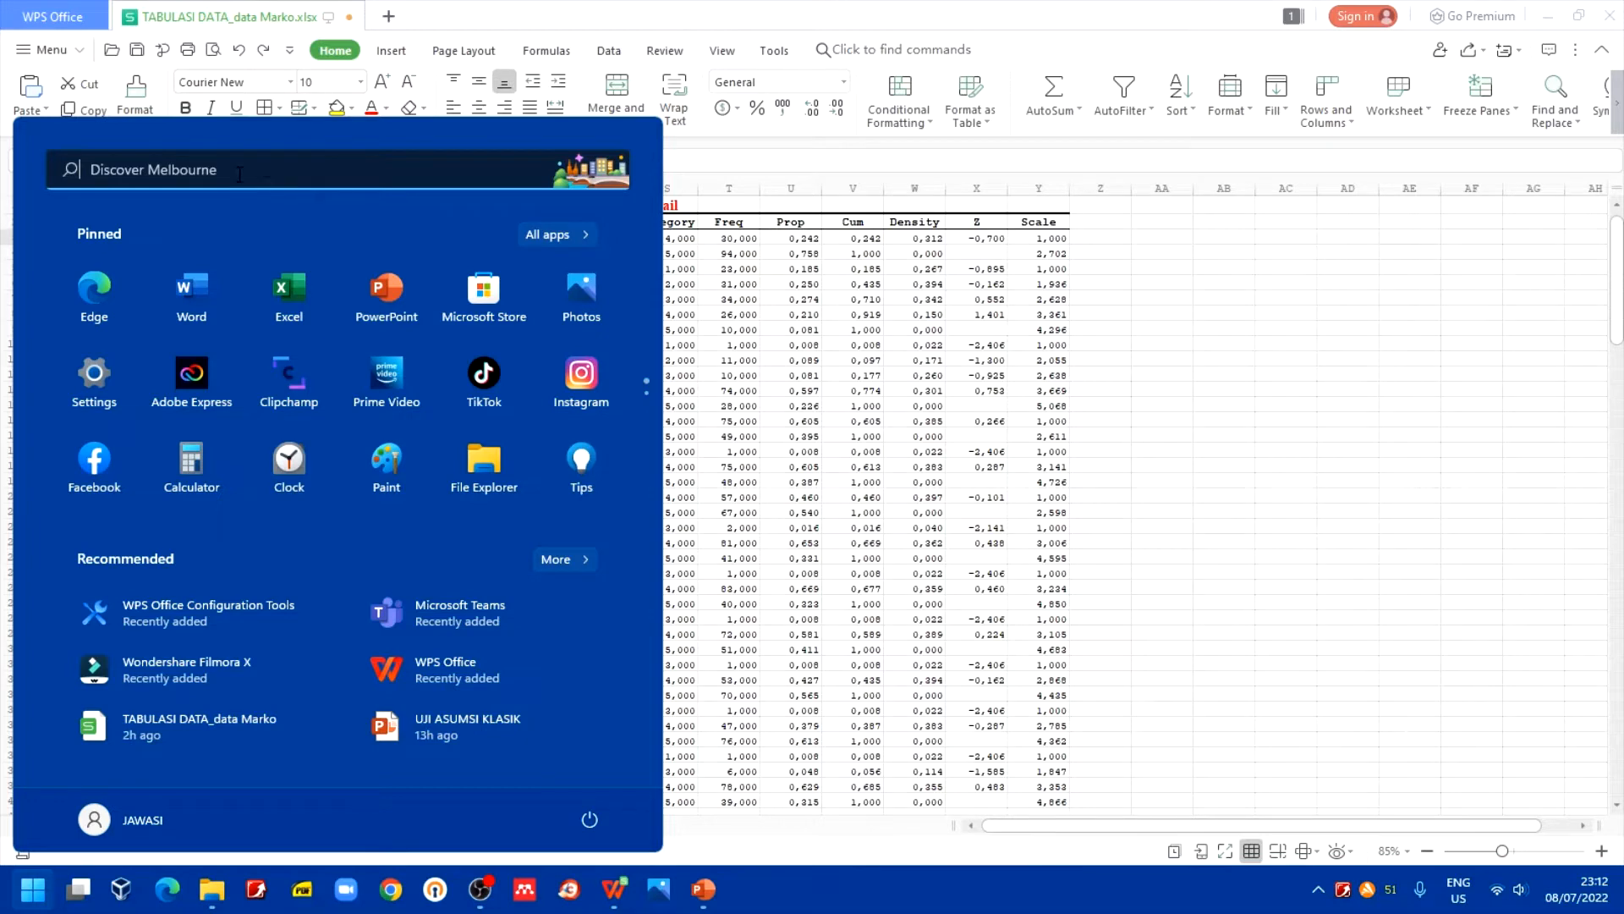
Step: Find and launch IBM SPSS Statistics 26, and dismiss its welcome dialog to reach the empty dataset
click(33, 888)
click(32, 888)
text(spd)
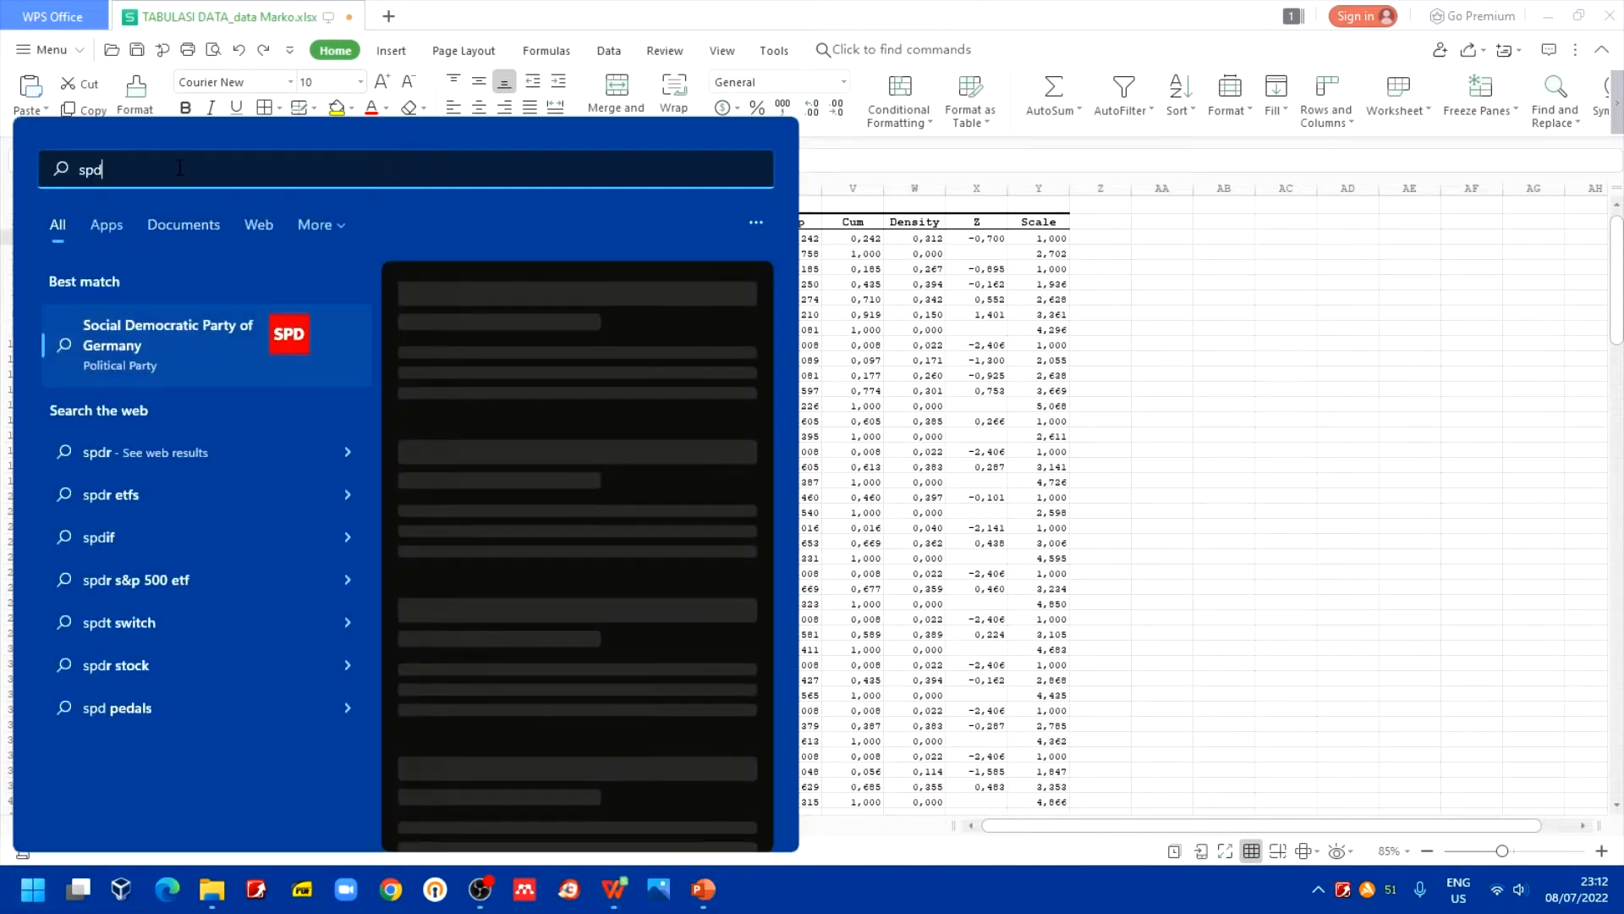
key(BackSpace)
key(BackSpace)
key(BackSpace)
text(sp)
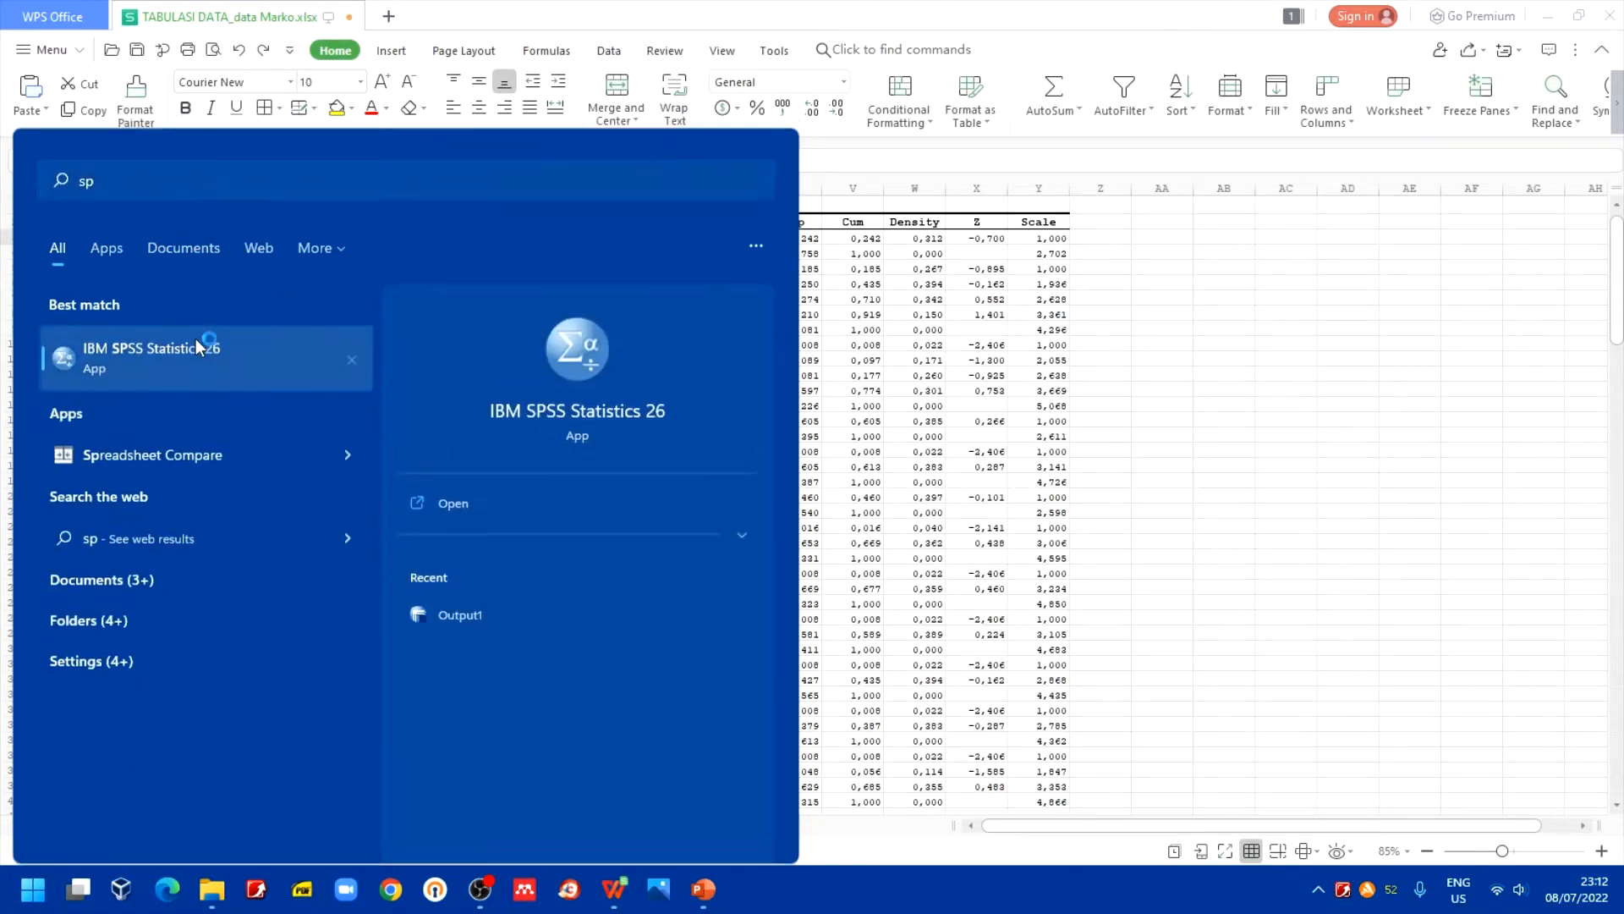
click(195, 338)
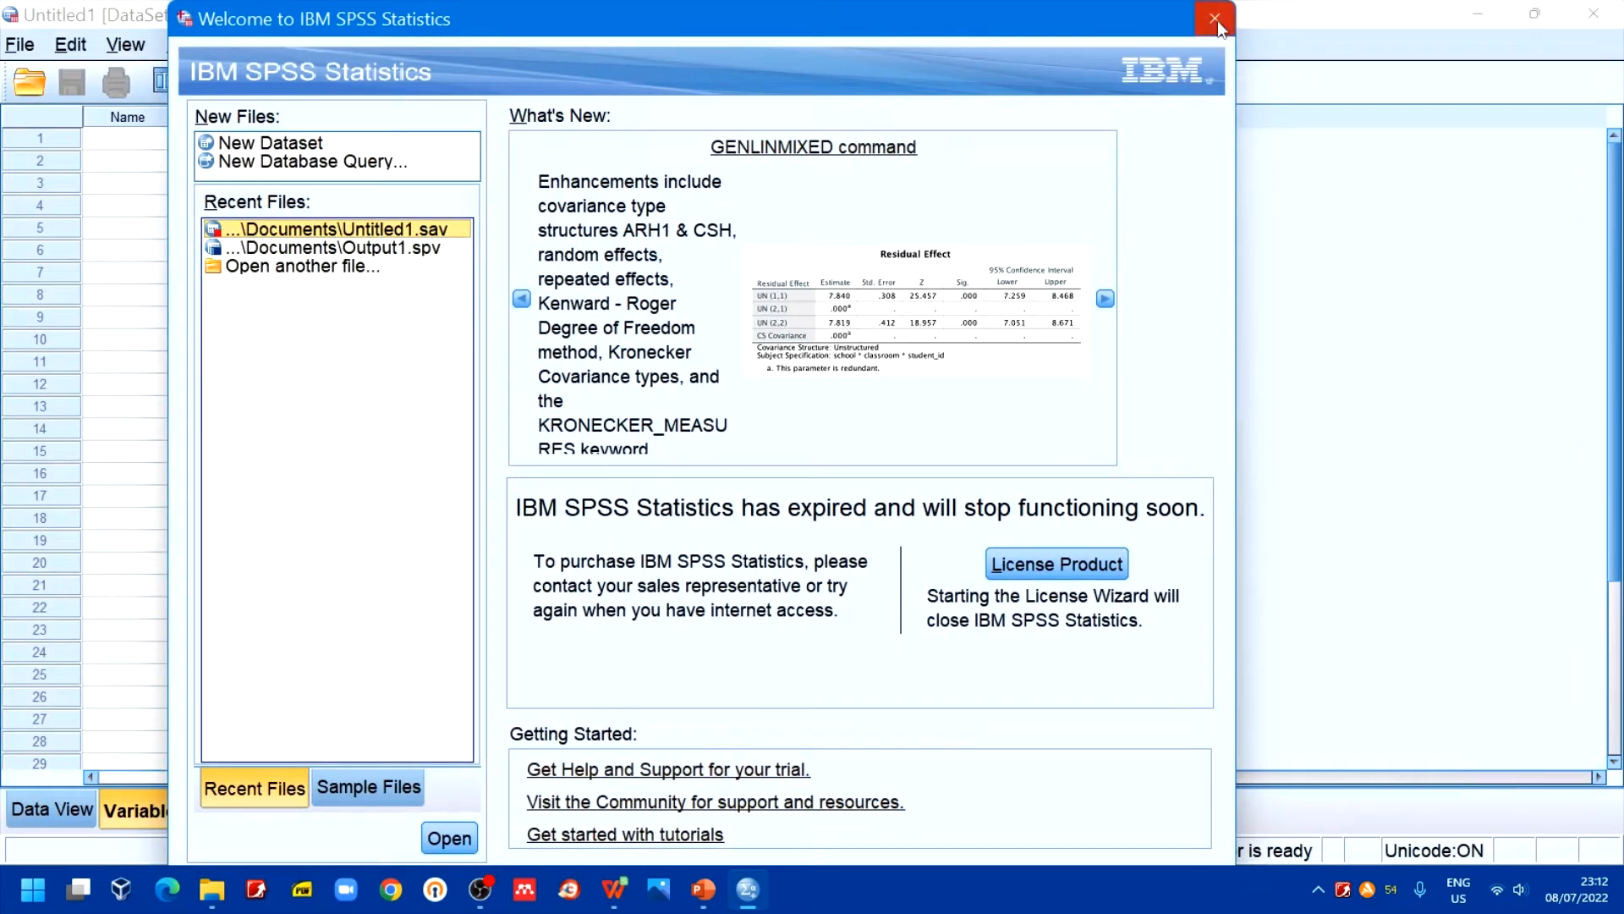
click(1216, 18)
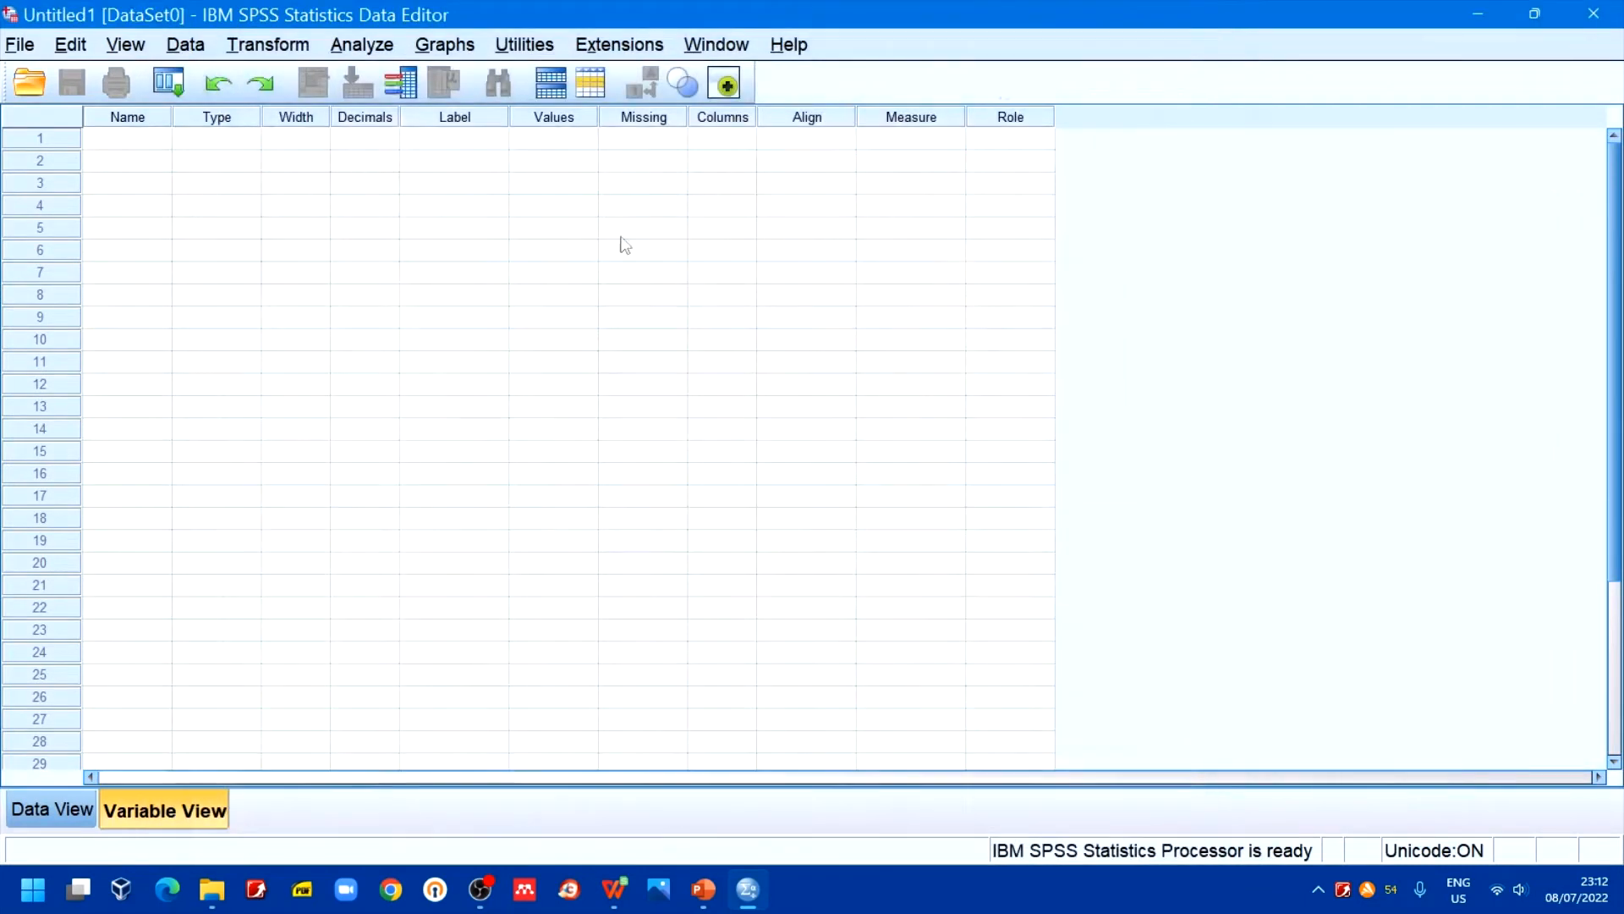
Step: Define three variables named X1, X2 and Y in the first three rows of the variable definitions
click(125, 141)
text(X1)
click(124, 164)
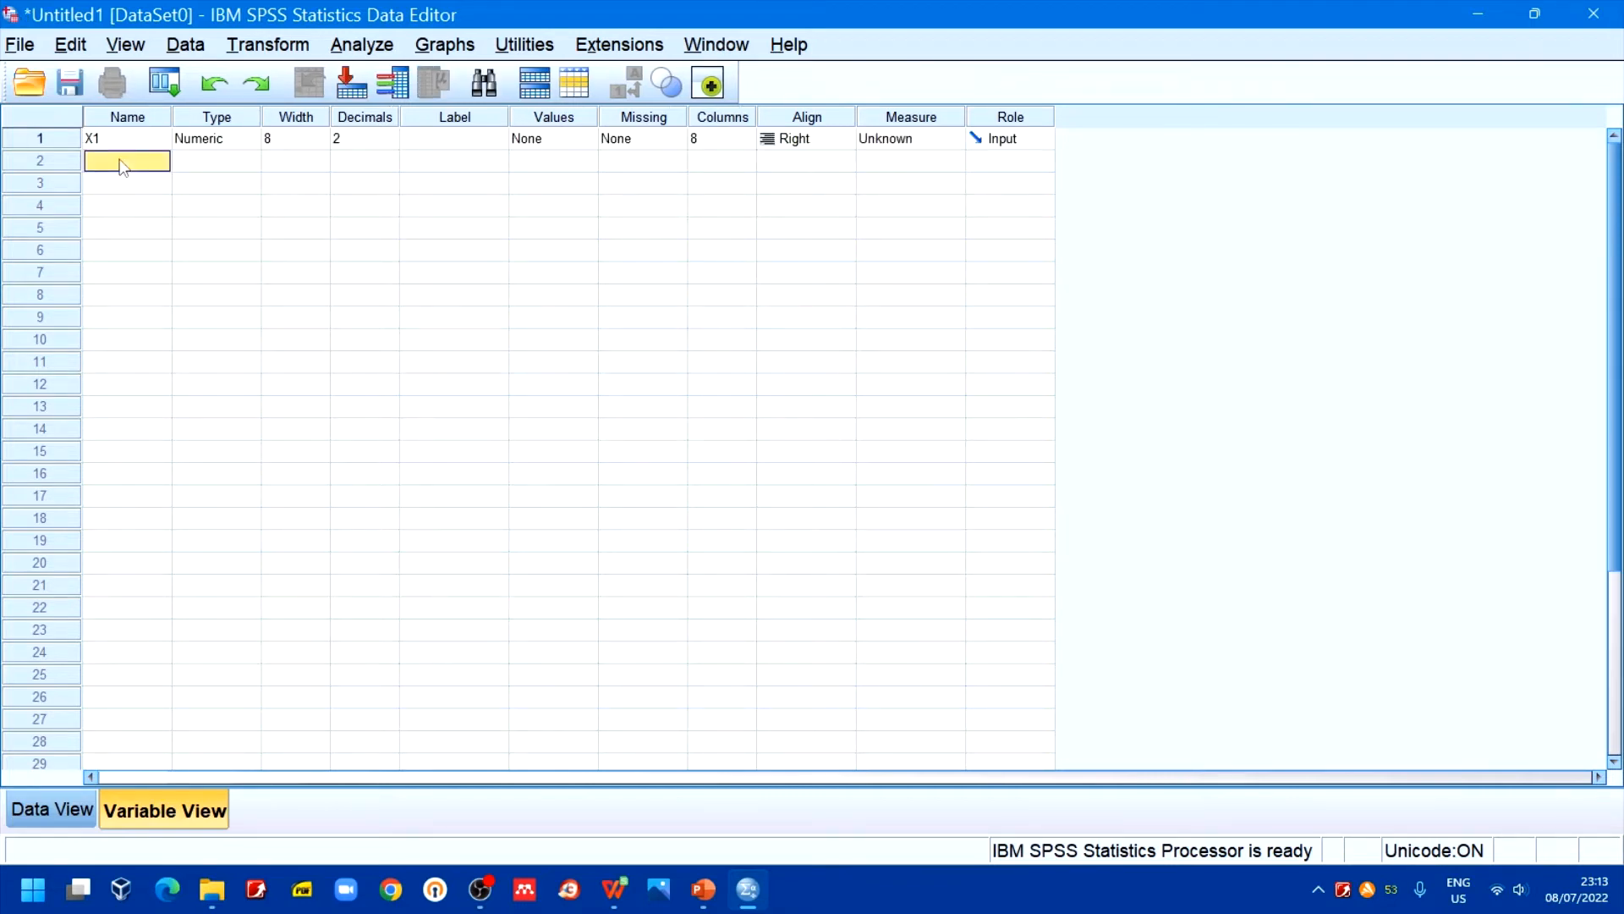
text(X2)
click(127, 189)
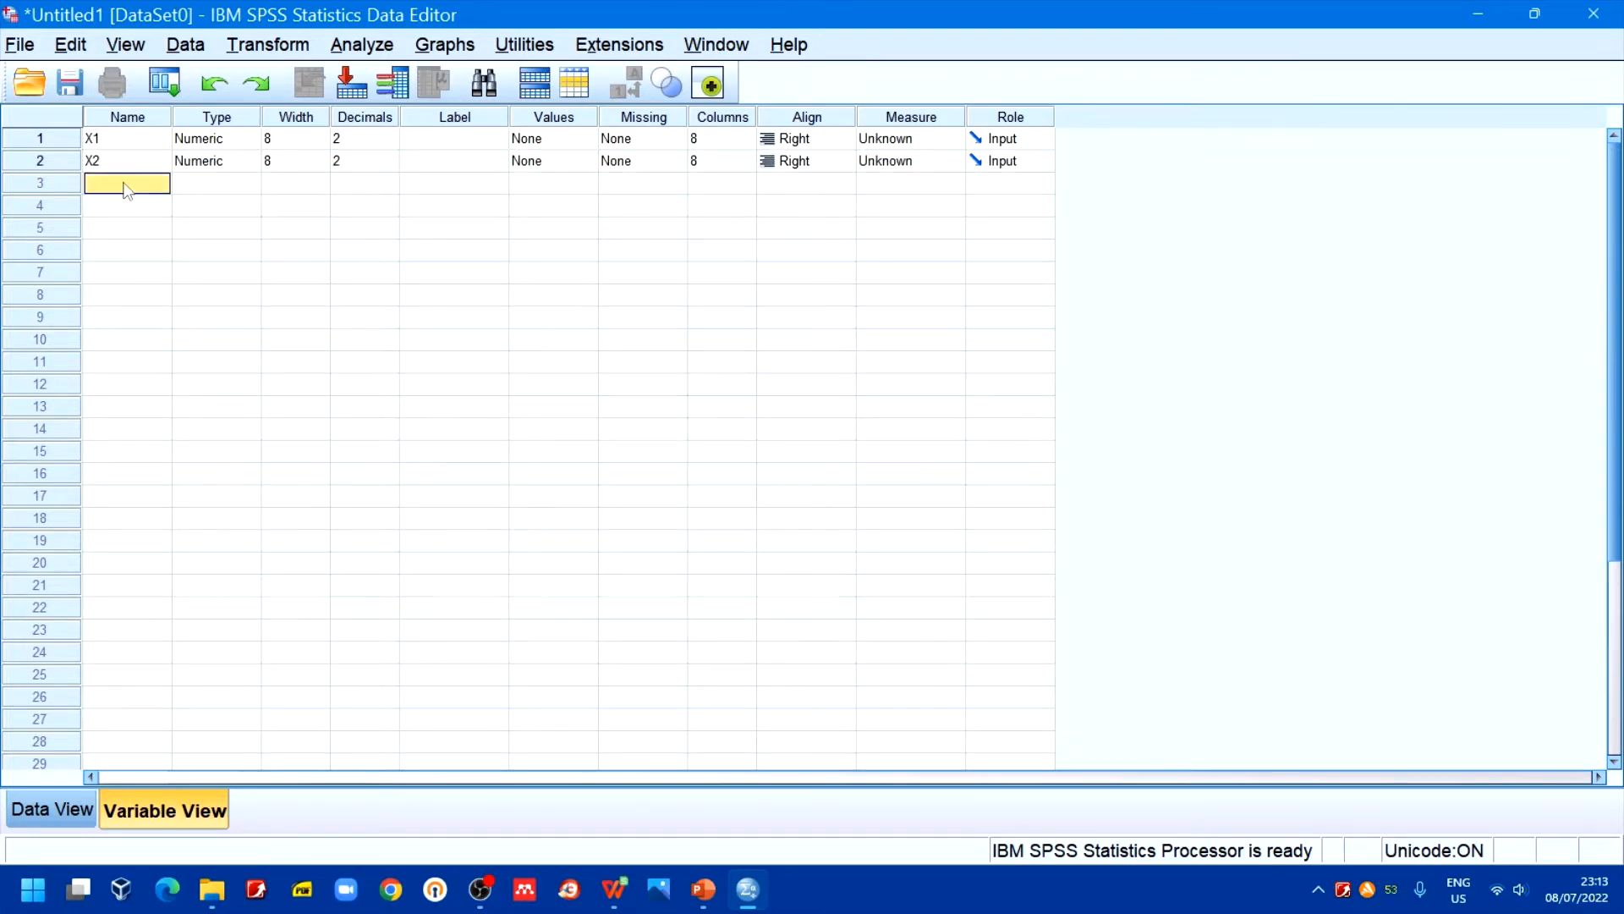
text(Y)
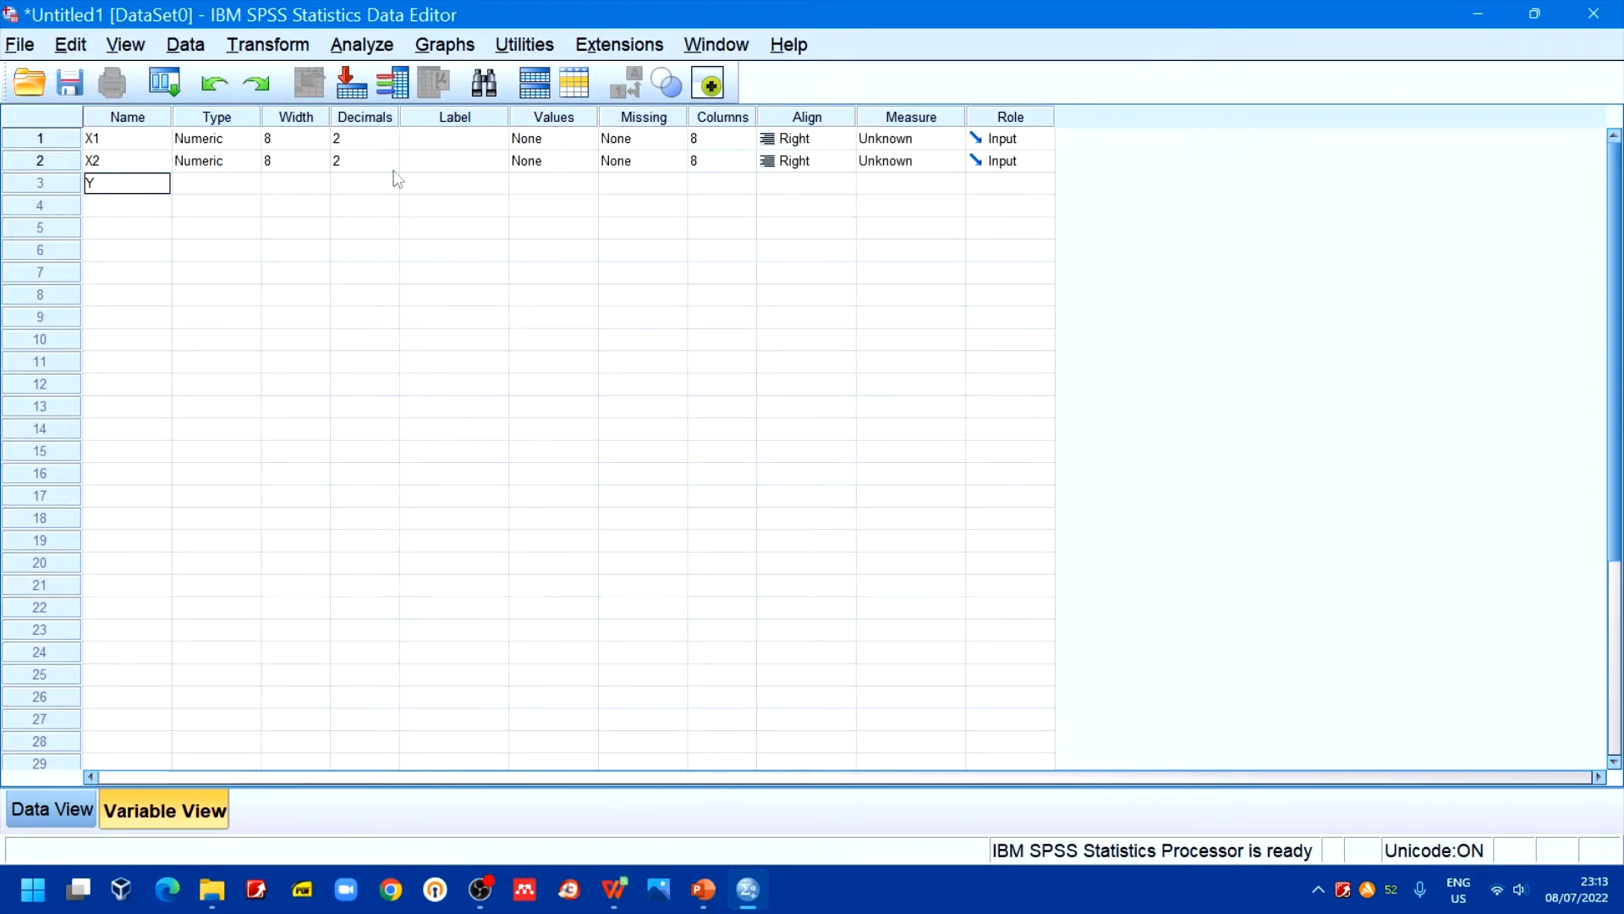
Step: Set the decimals of variables X1, X2 and Y to 0
click(391, 142)
click(391, 143)
click(391, 143)
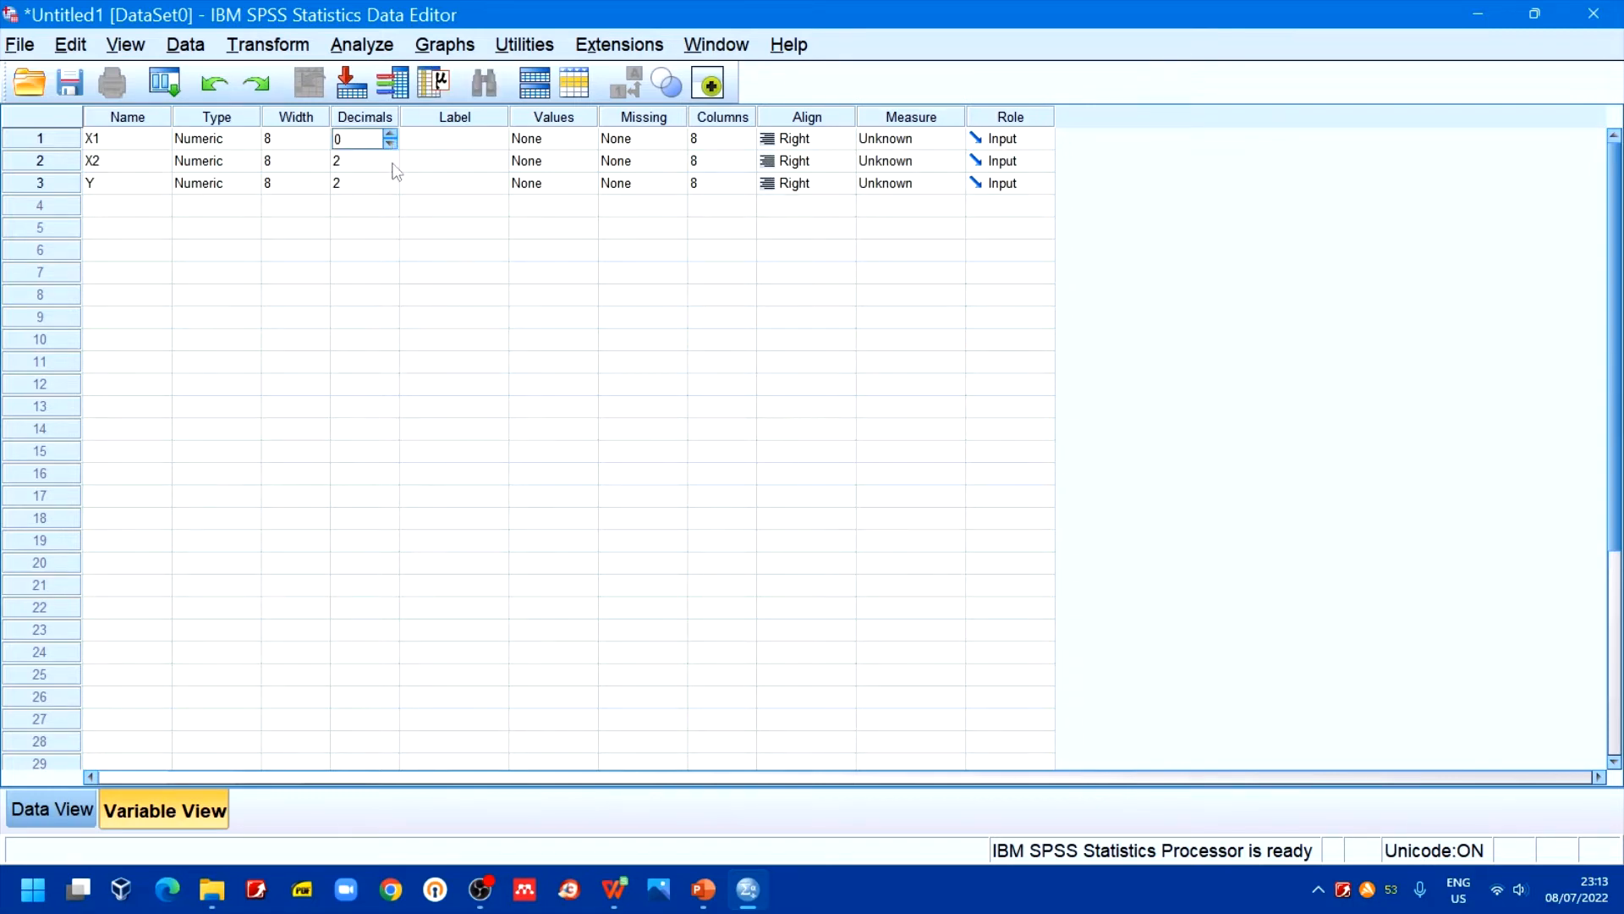
click(392, 166)
click(392, 166)
click(391, 165)
click(391, 189)
click(391, 189)
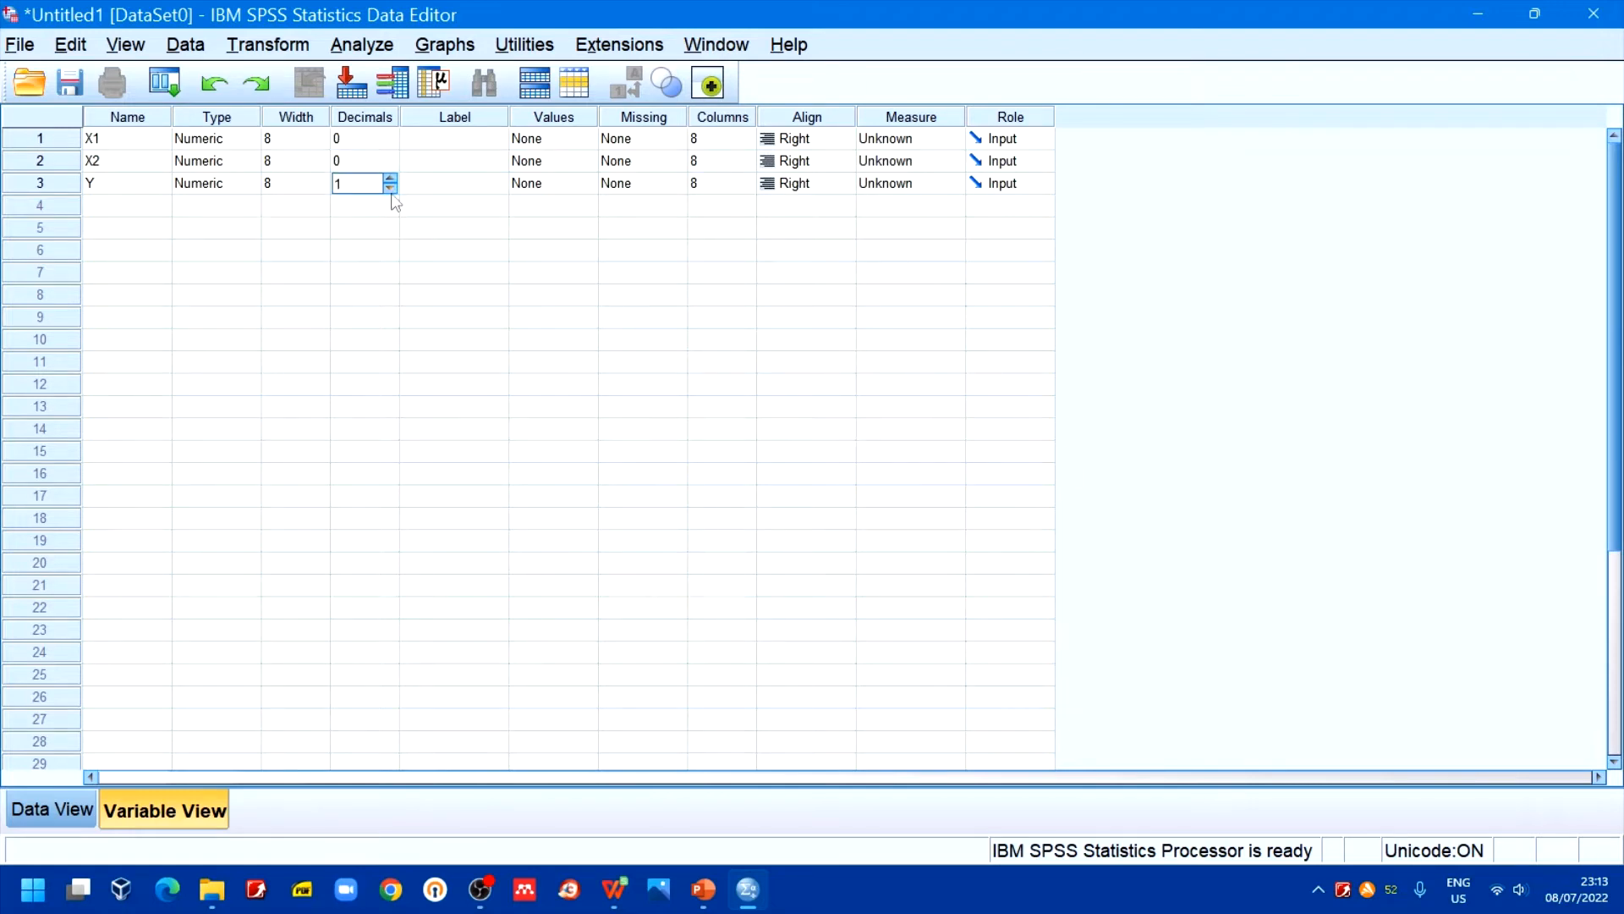
click(391, 189)
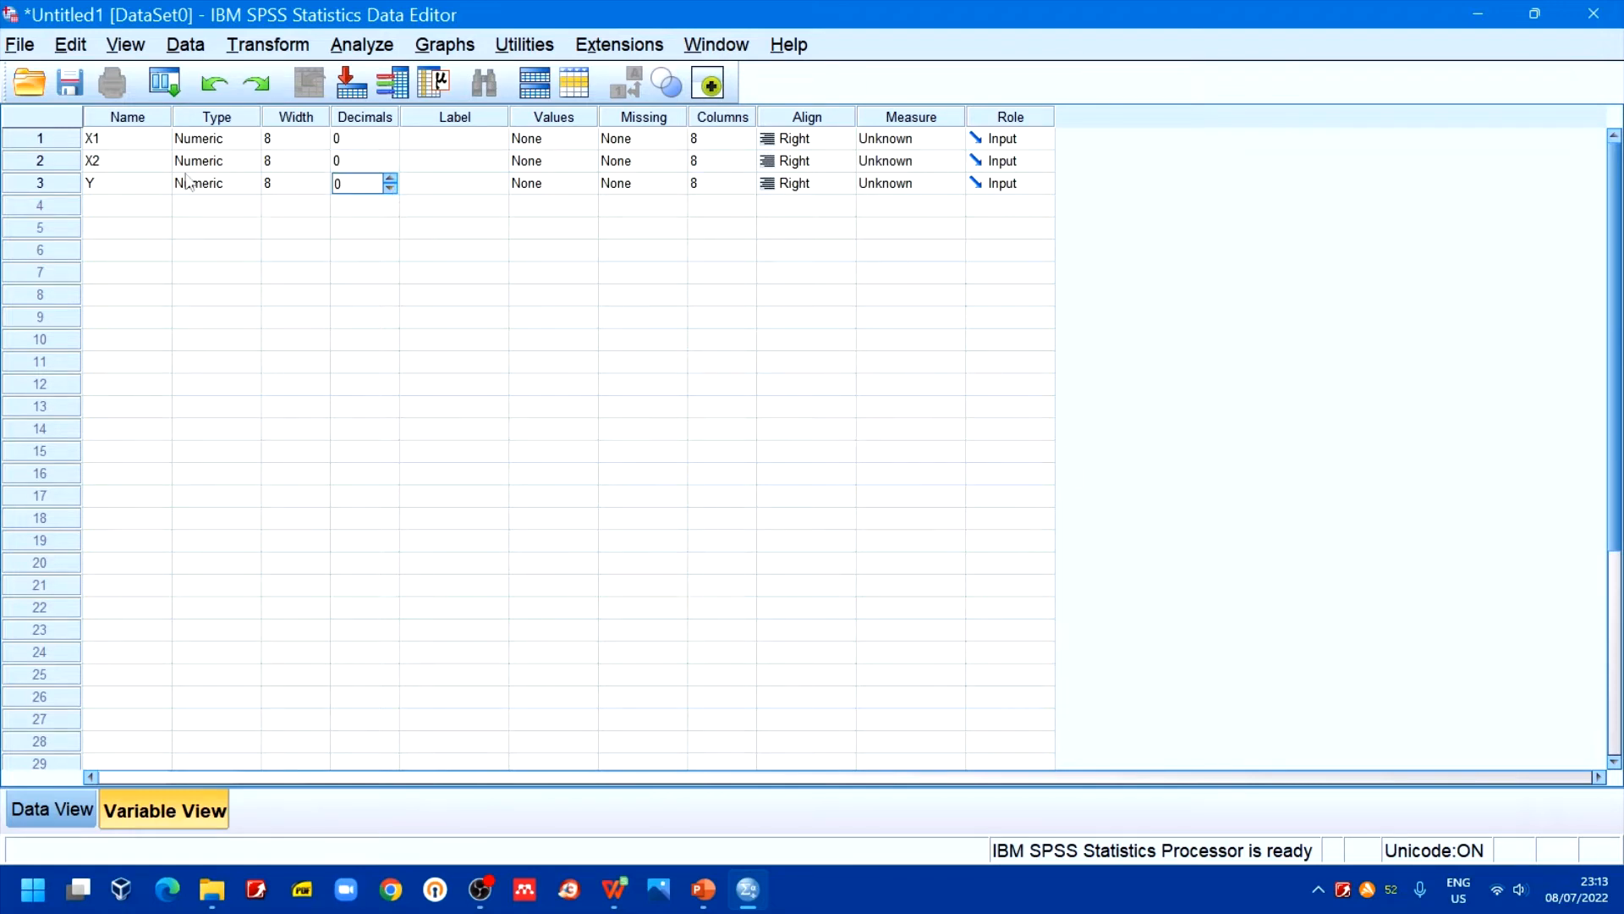
Step: Set the measurement level of variables X1, X2 and Y to Scale
click(888, 142)
click(896, 161)
click(887, 163)
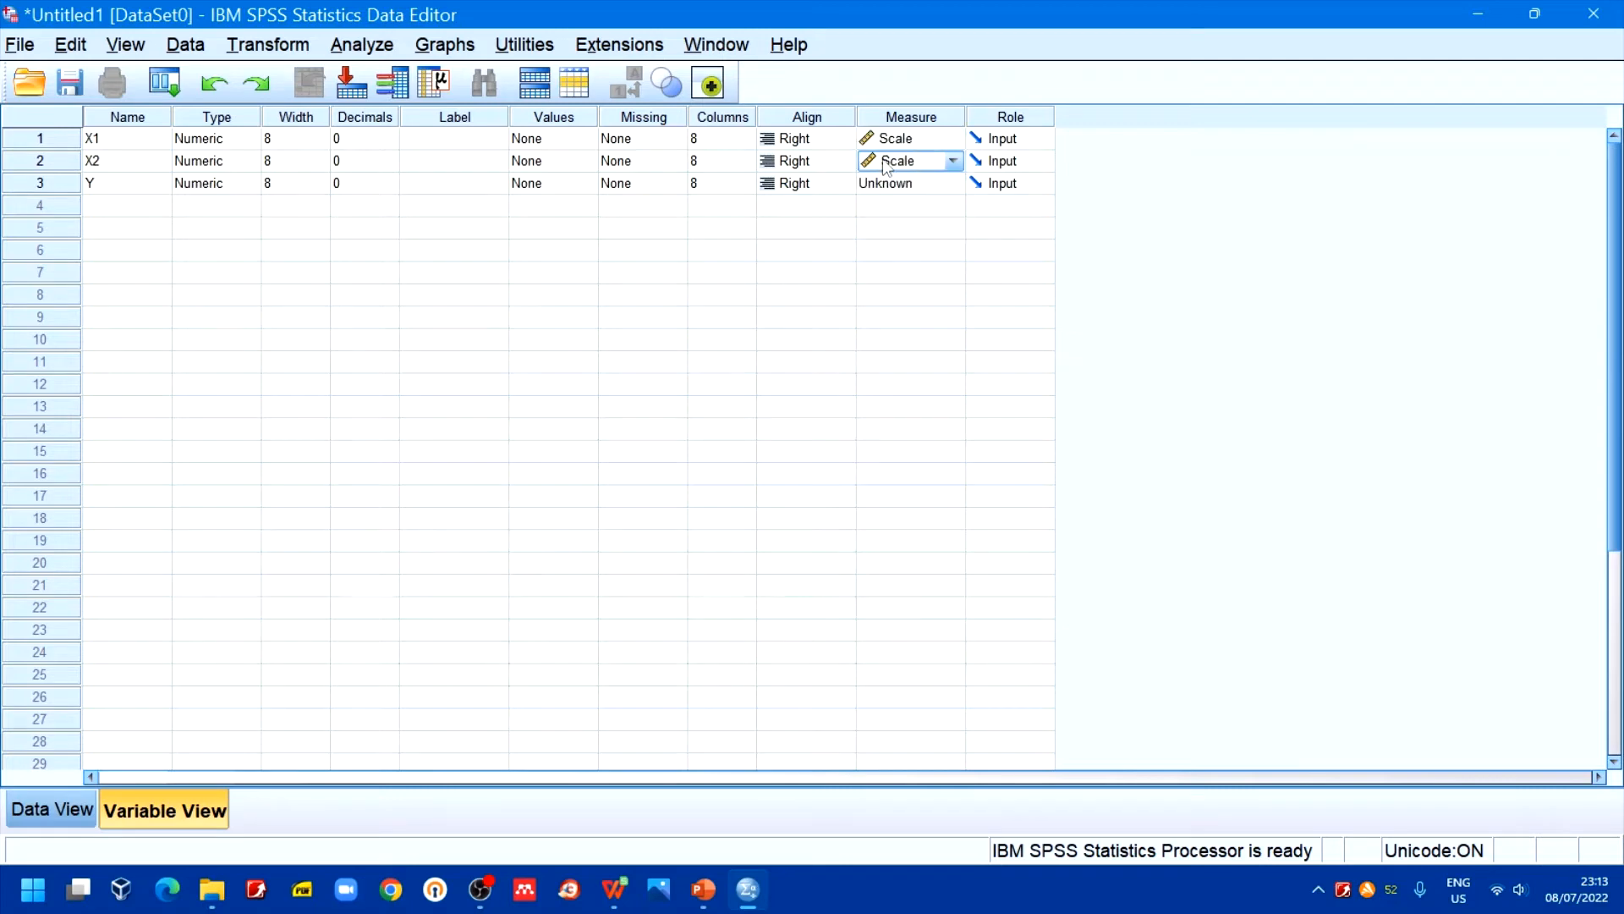
click(880, 188)
click(882, 189)
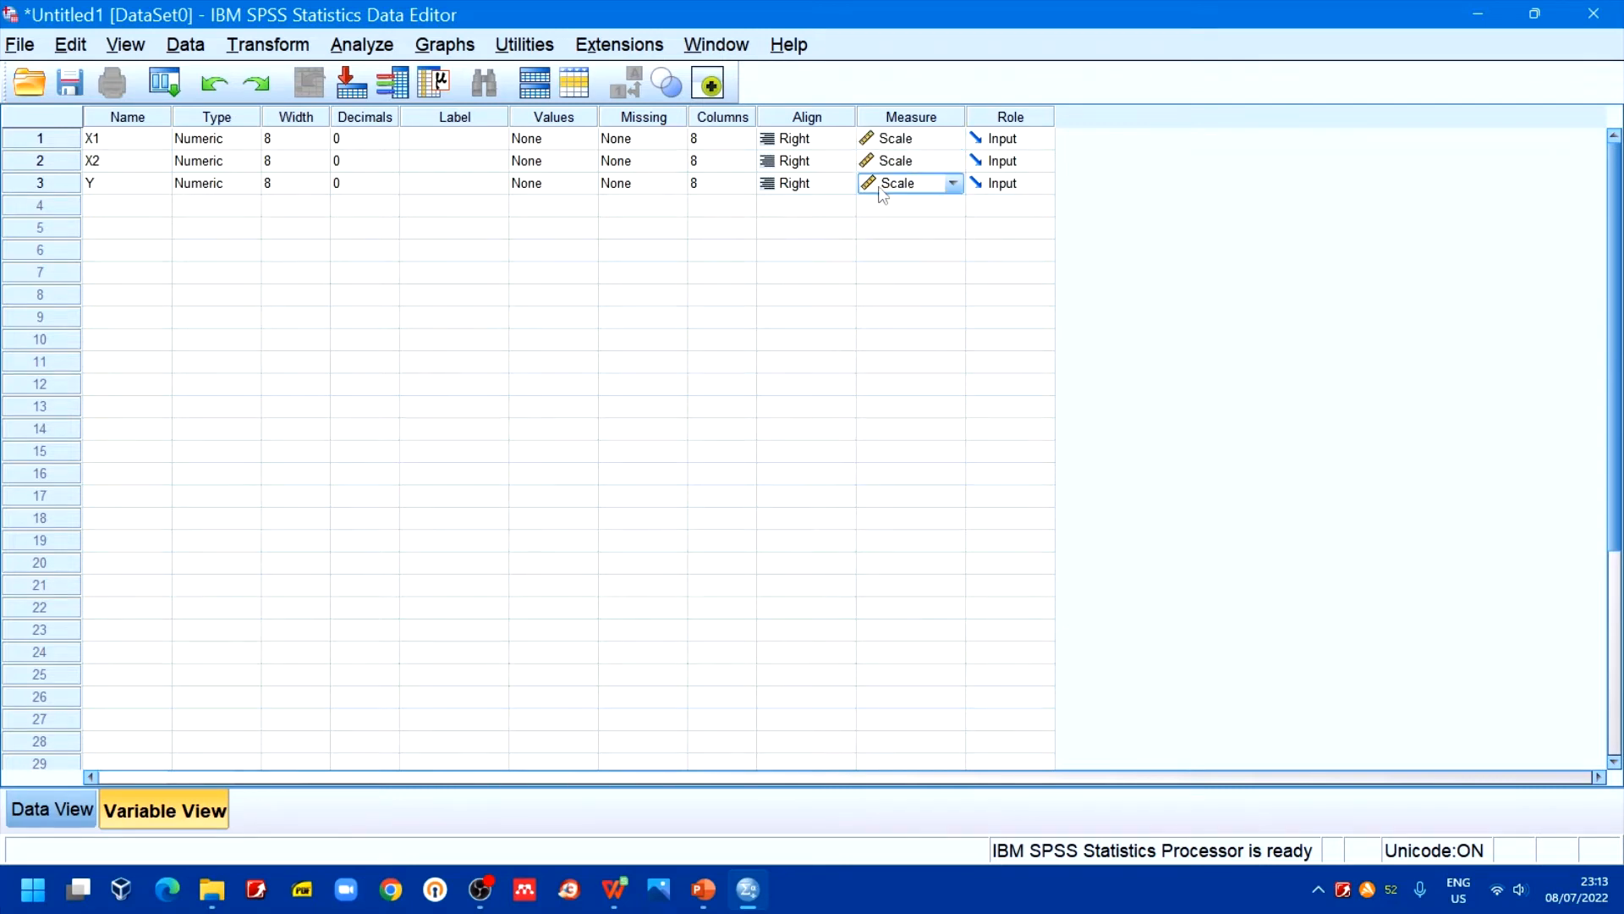
Step: Copy the X1 TOTAL values in P3:P121 from the X1 sheet in WPS Office into the X1 data column in SPSS
click(64, 807)
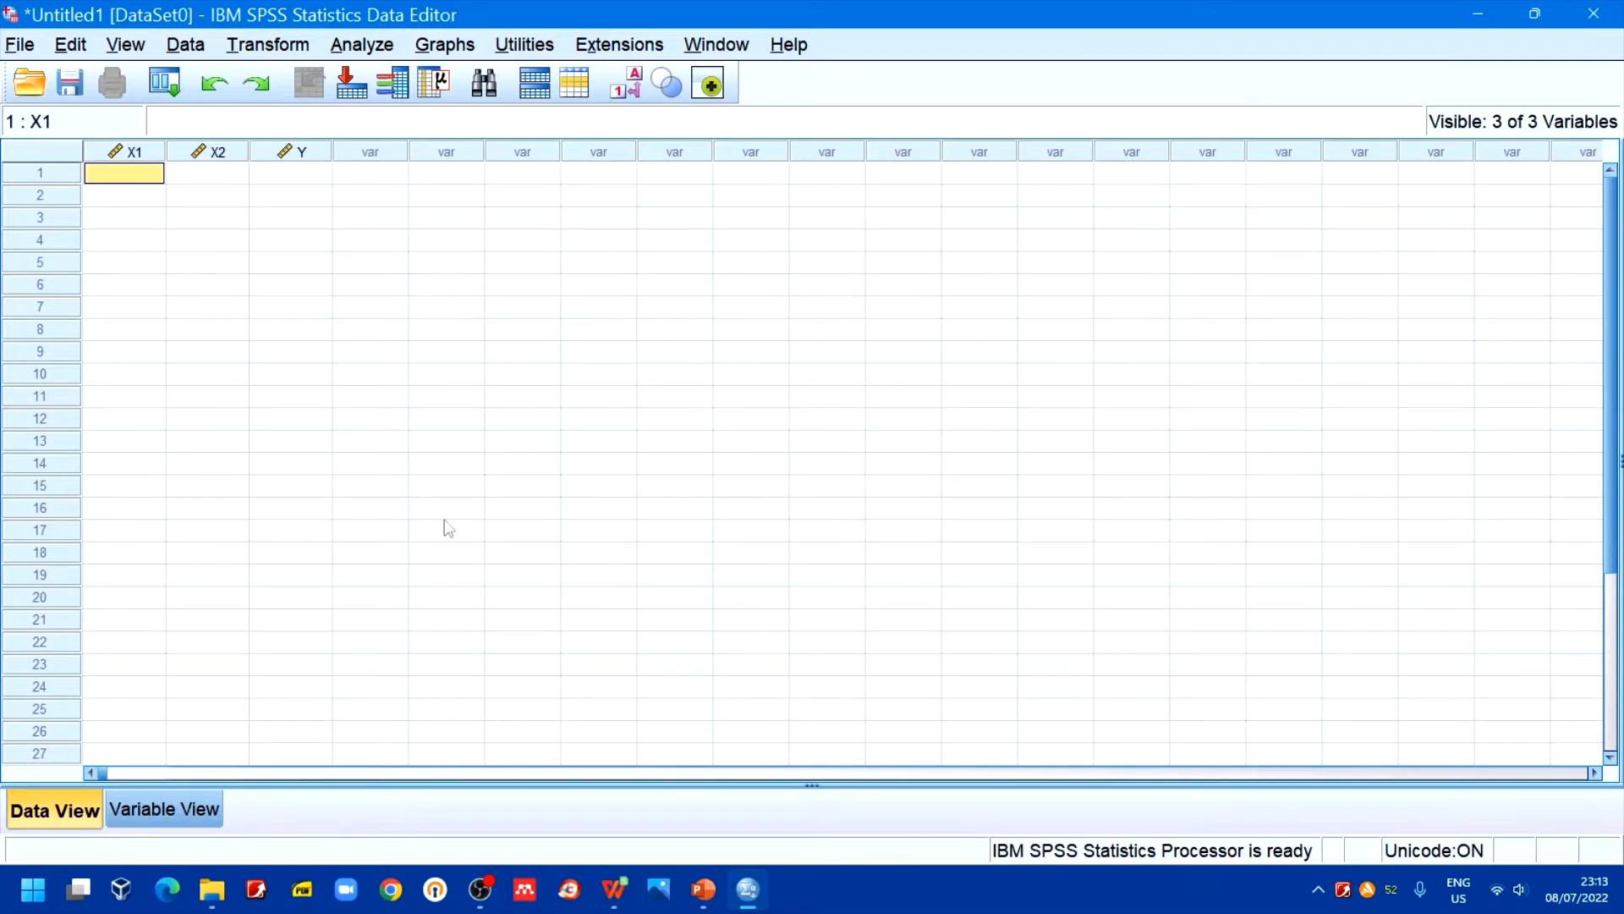
click(624, 886)
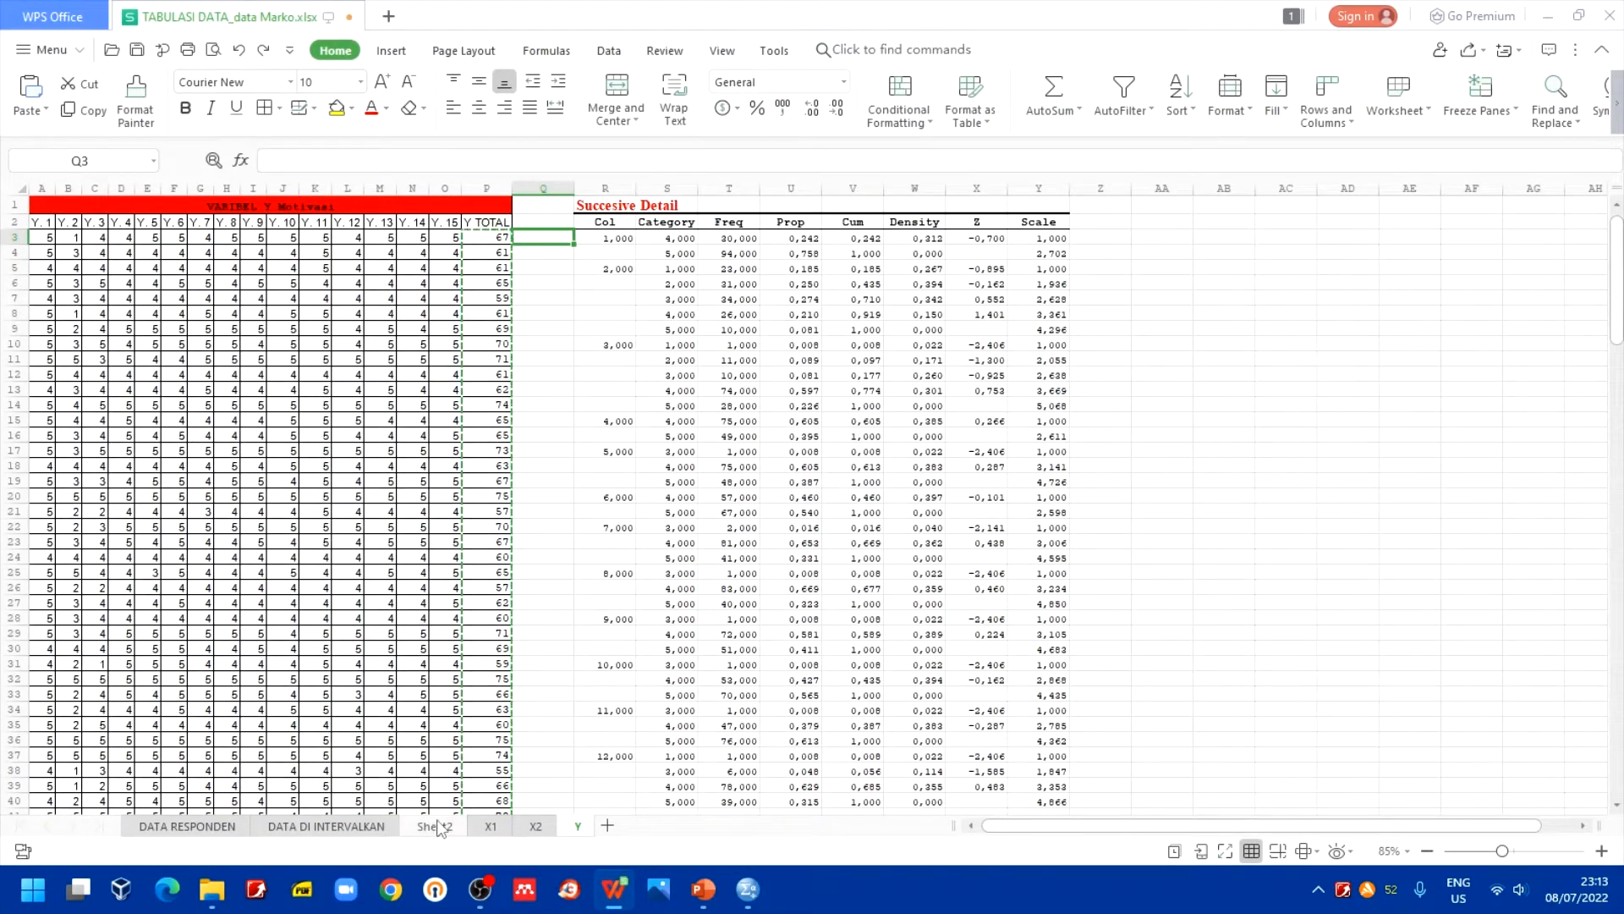
click(491, 825)
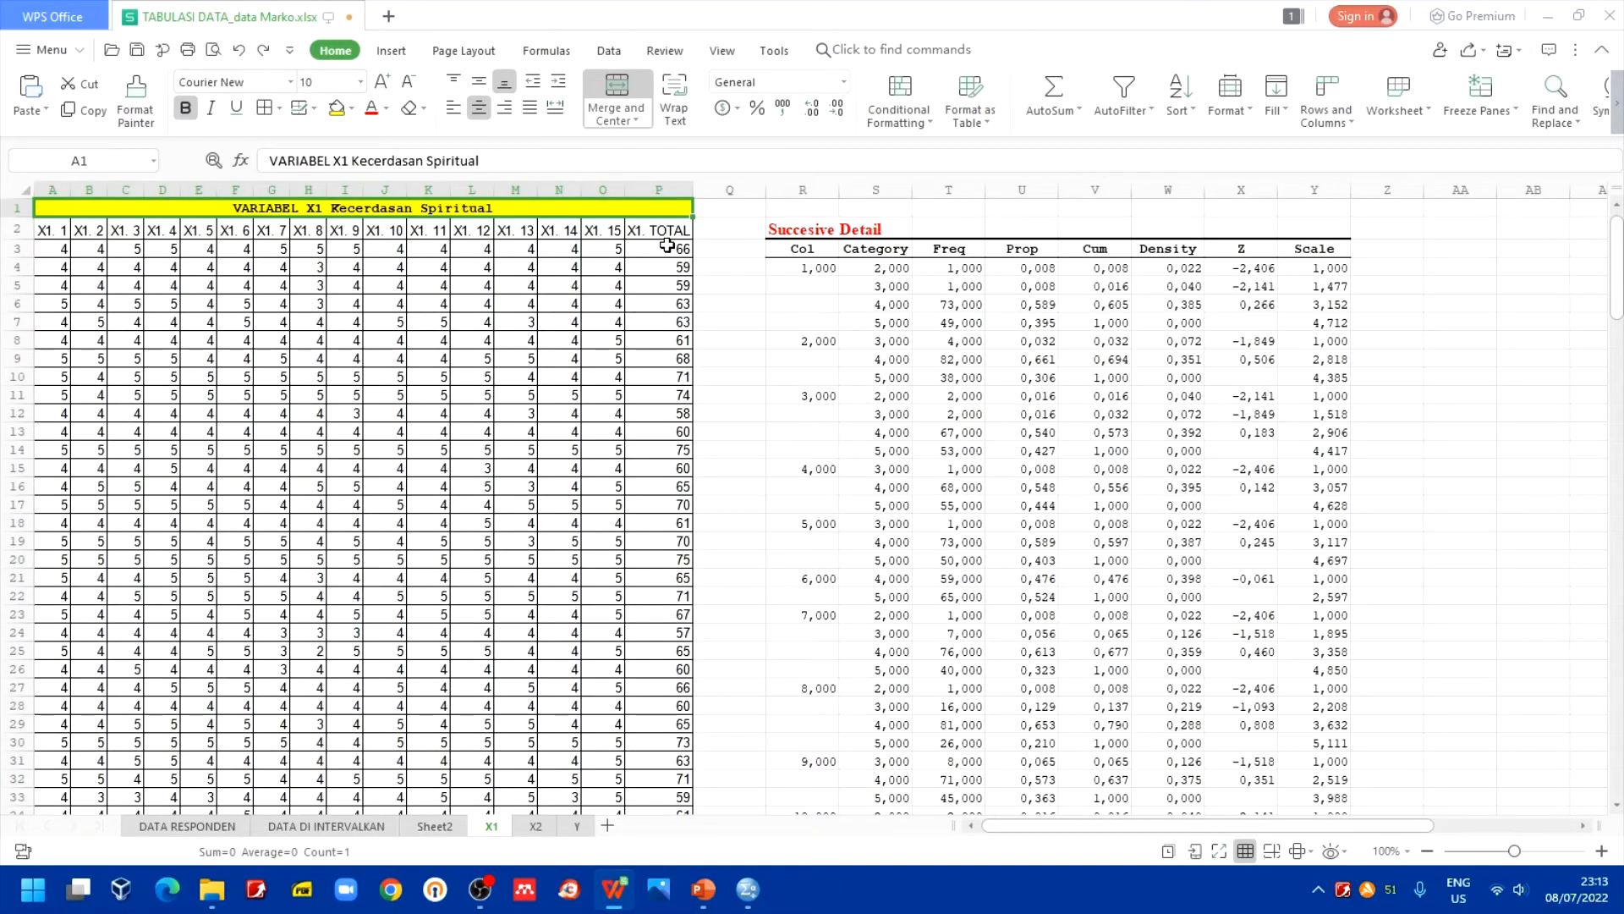
double_click(667, 247)
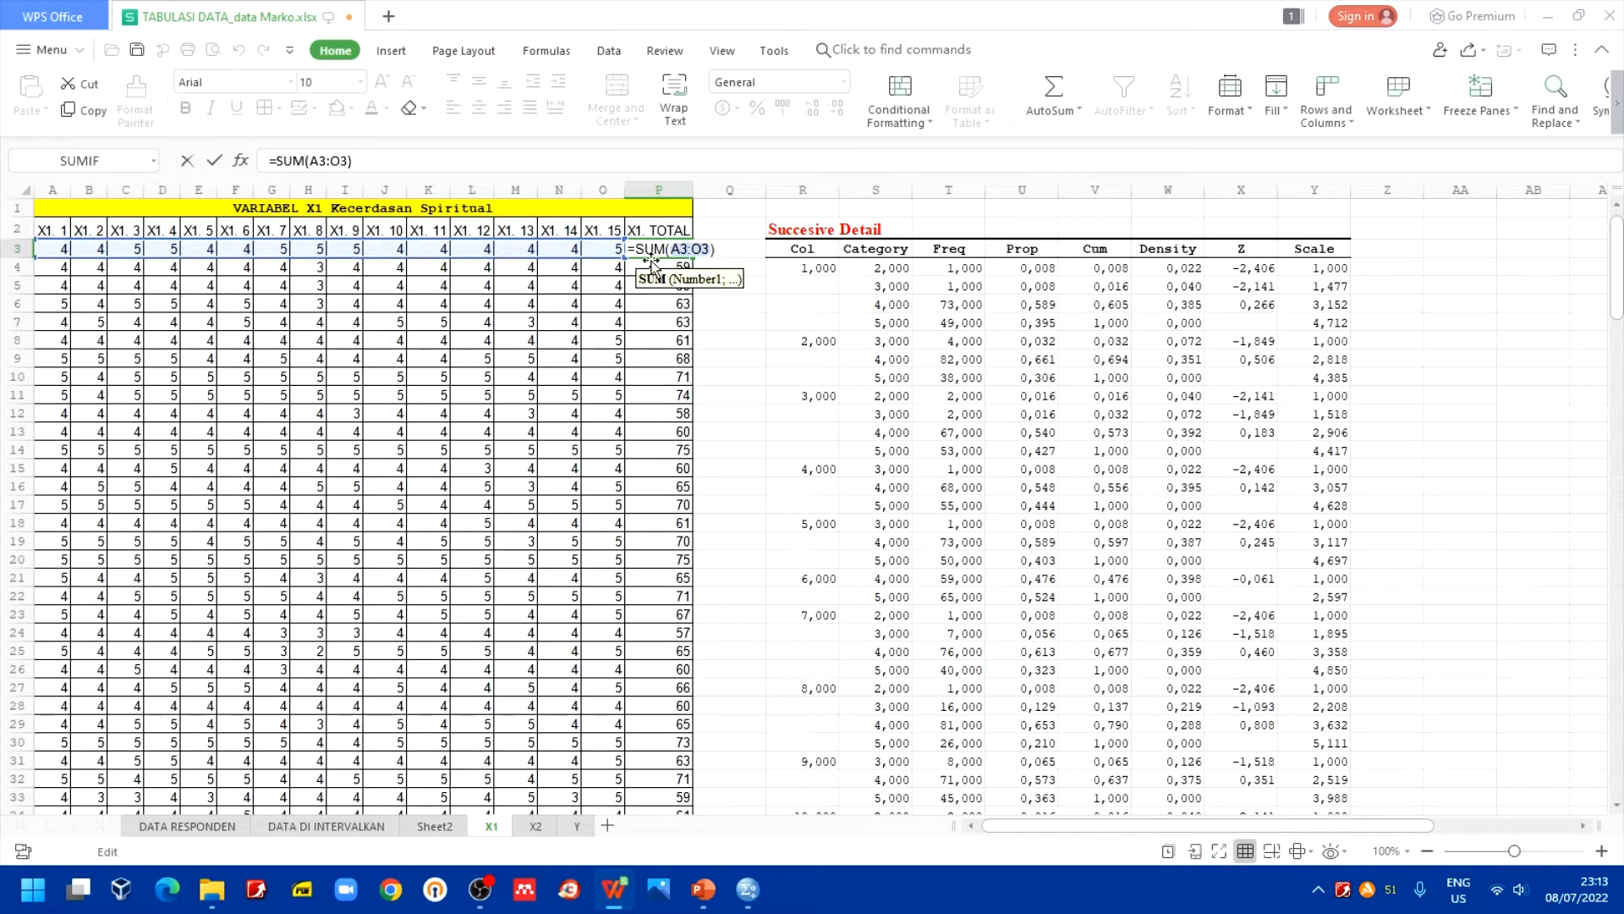
click(728, 320)
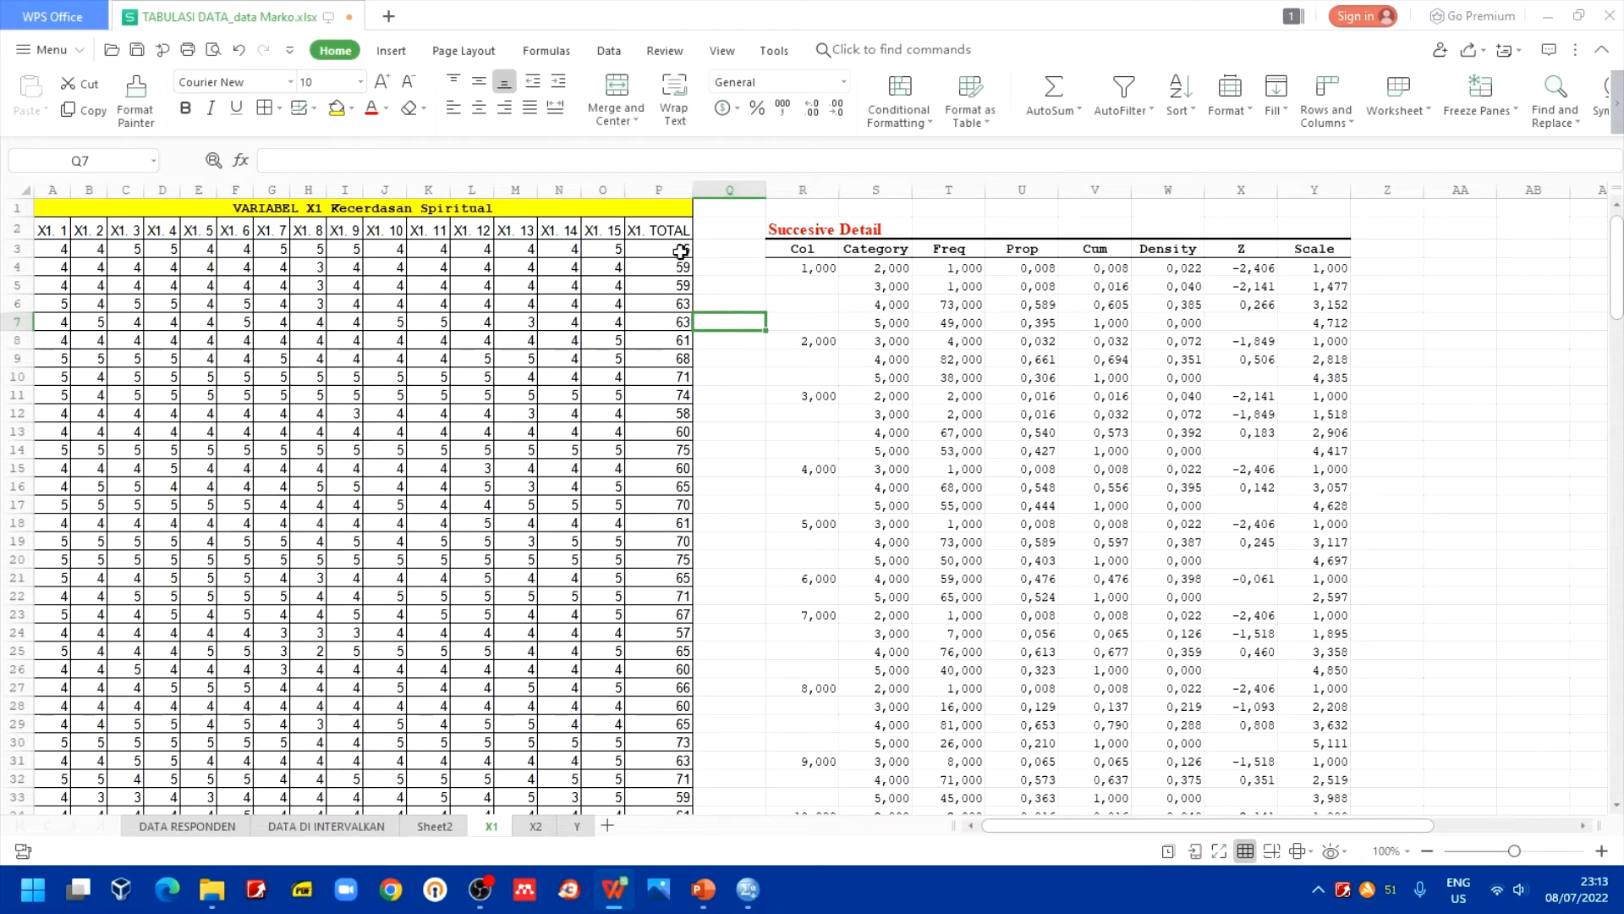
drag(681, 252, 672, 561)
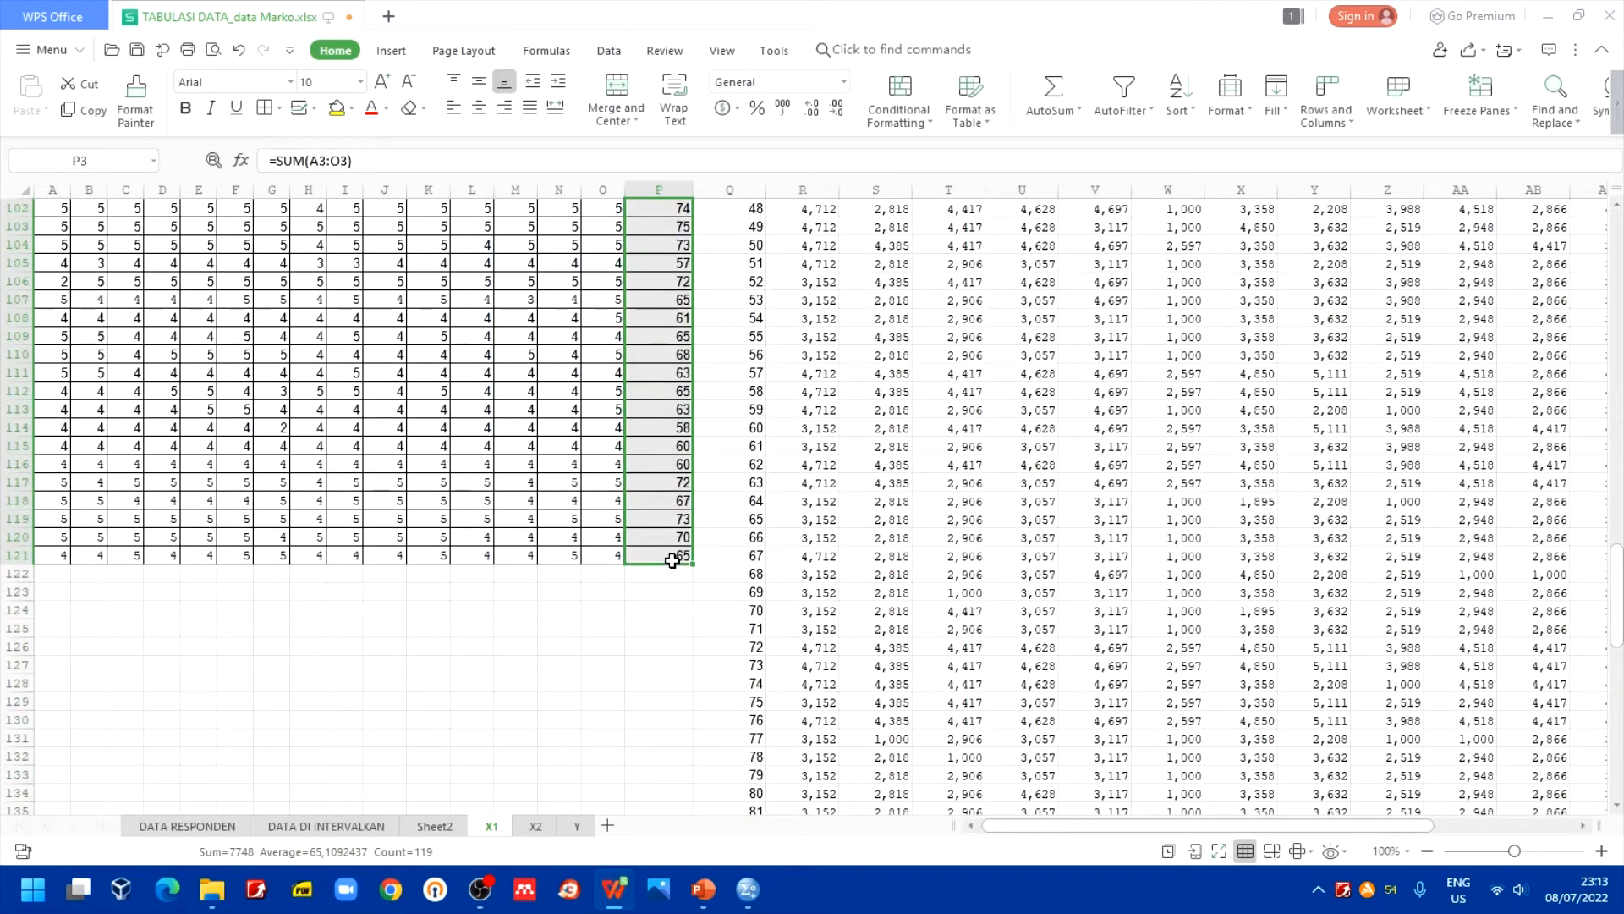
key(ctrl+c)
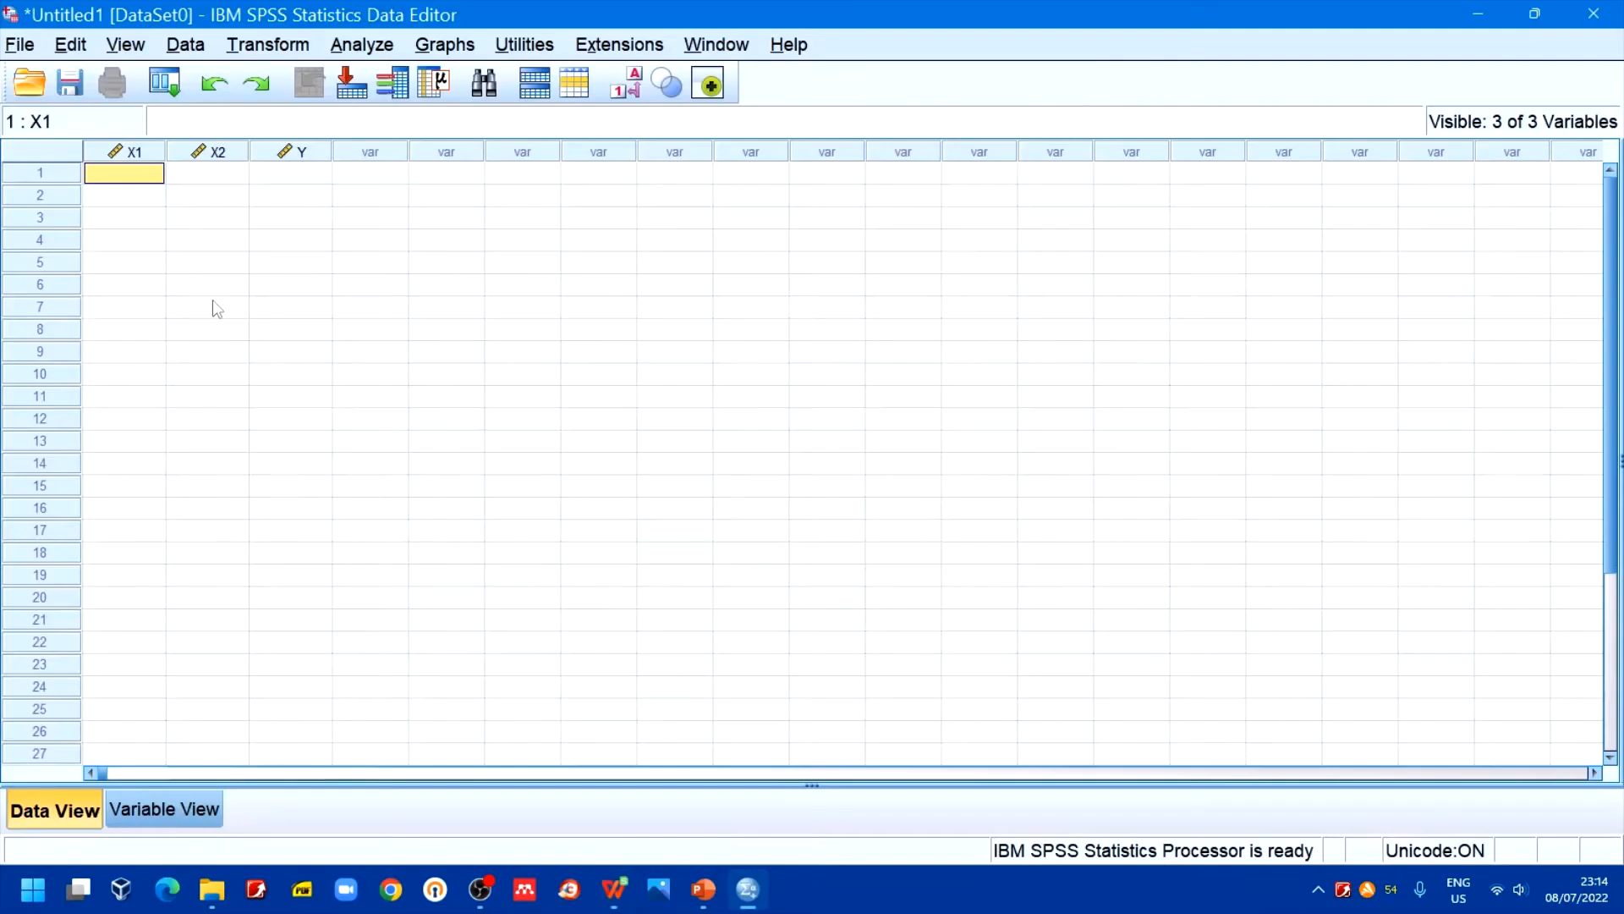
click(747, 888)
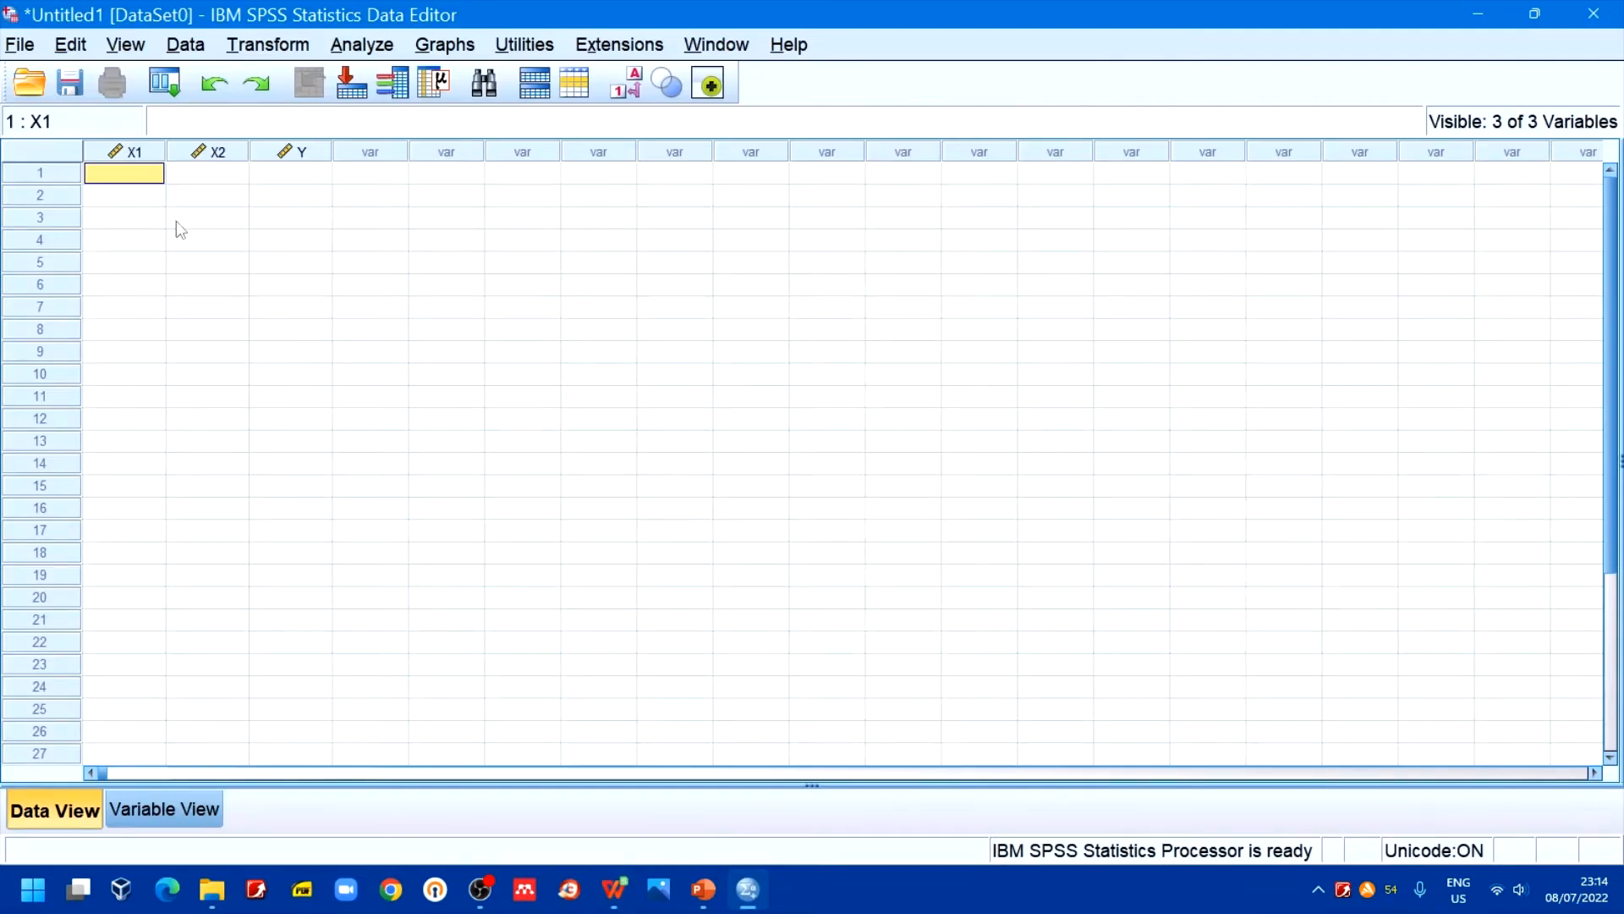
key(ctrl+v)
Step: Copy the X2 TOTAL values in P3:P121 from the X2 sheet in WPS Office into the X2 data column in SPSS
click(205, 176)
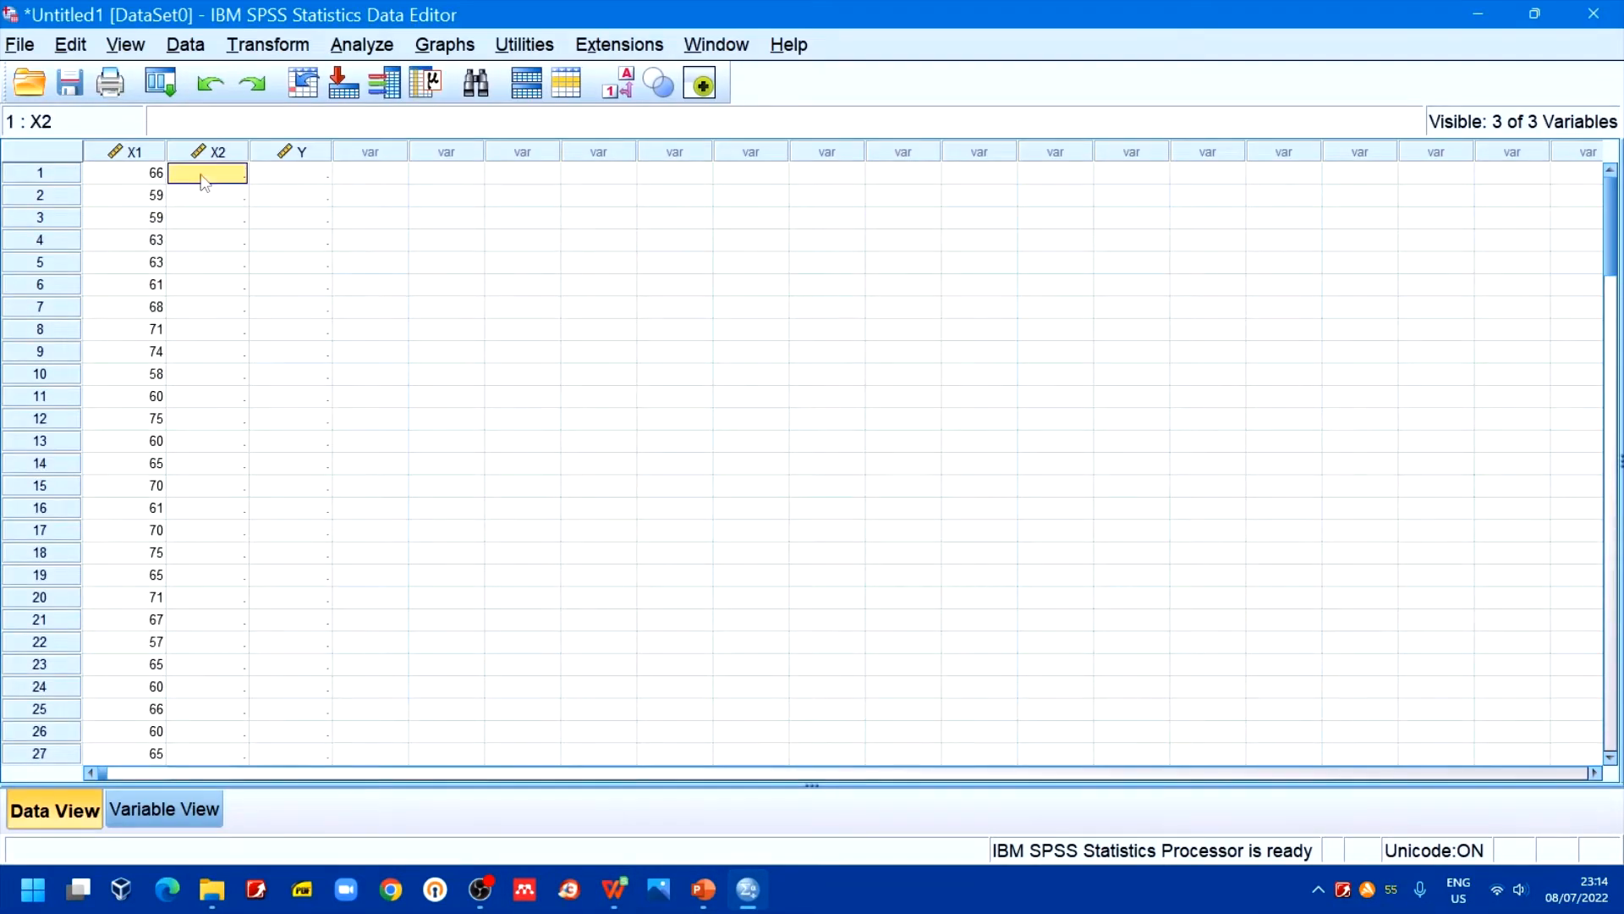
click(618, 884)
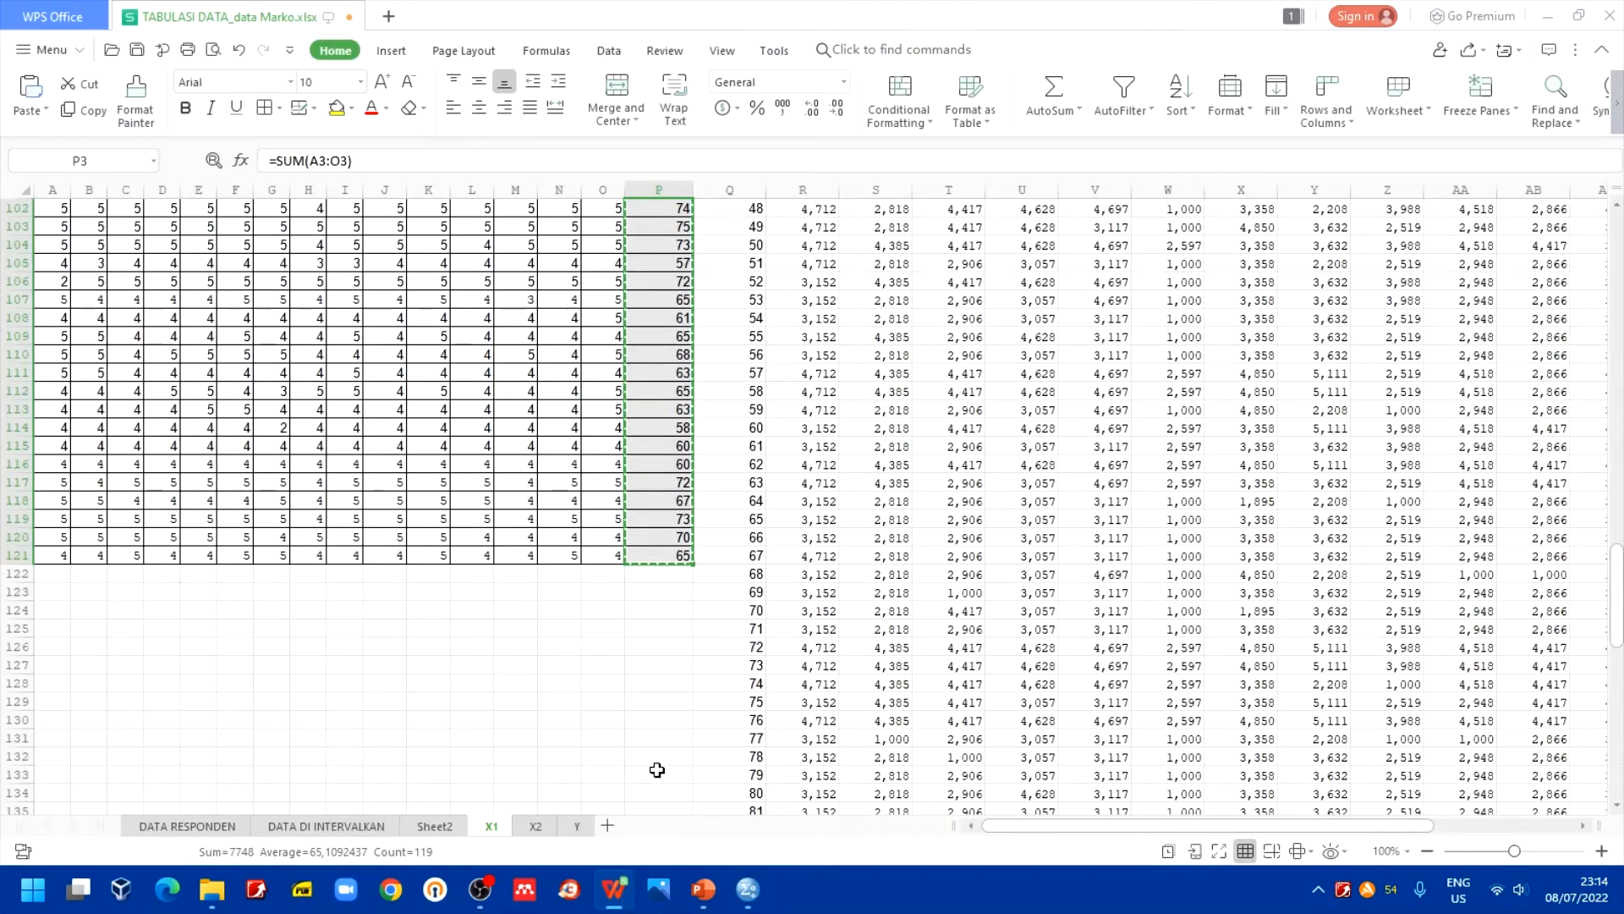
click(536, 827)
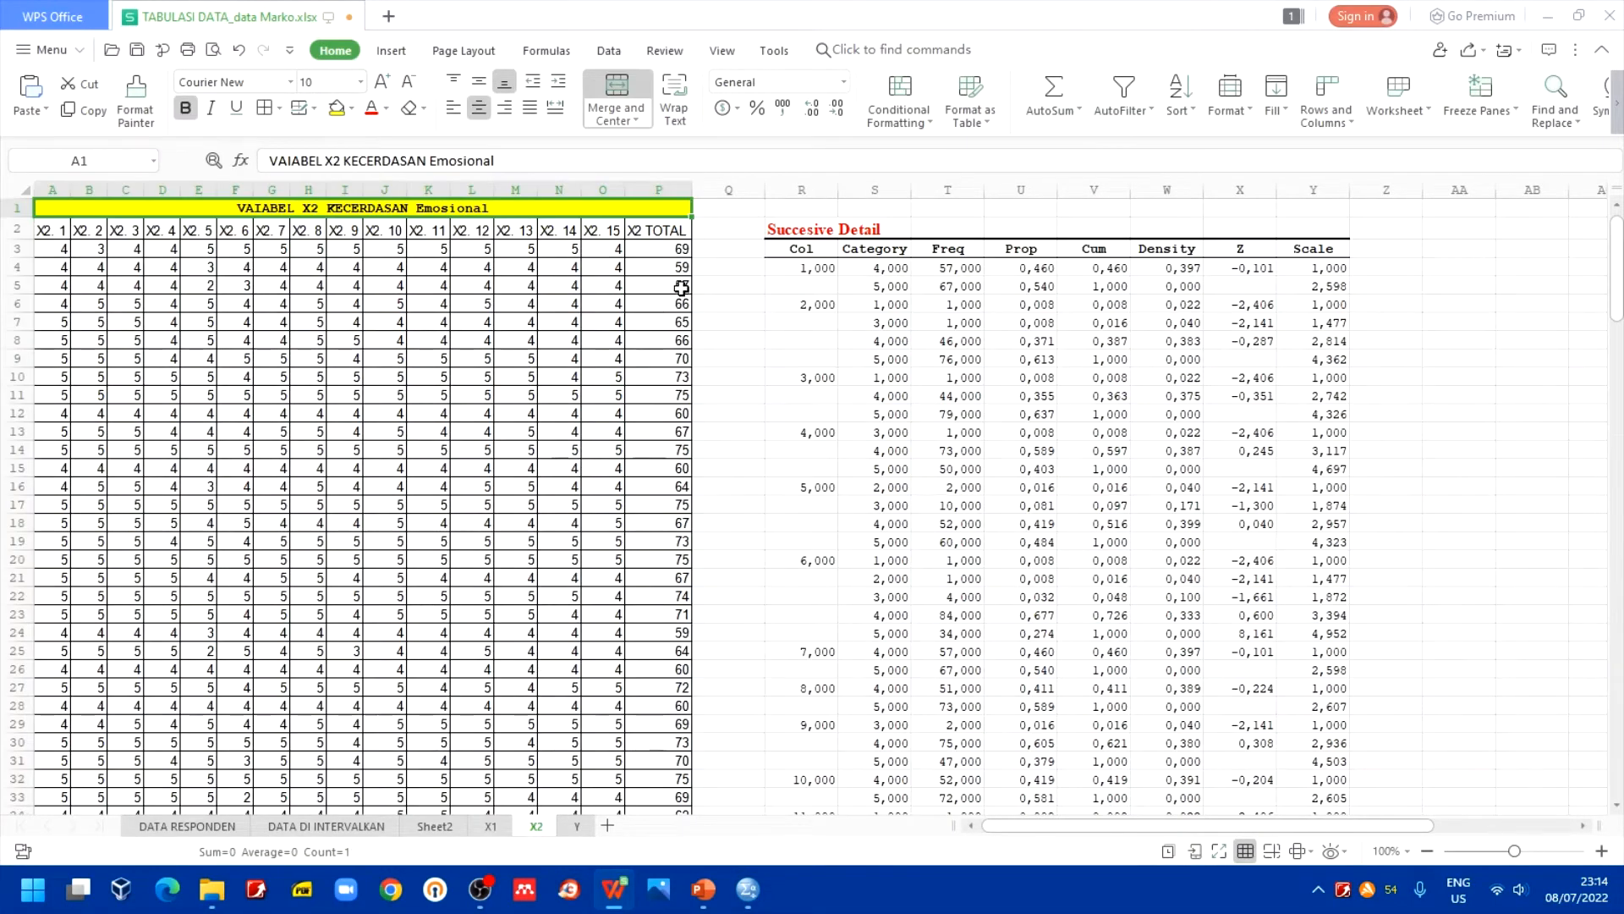
drag(659, 247, 682, 598)
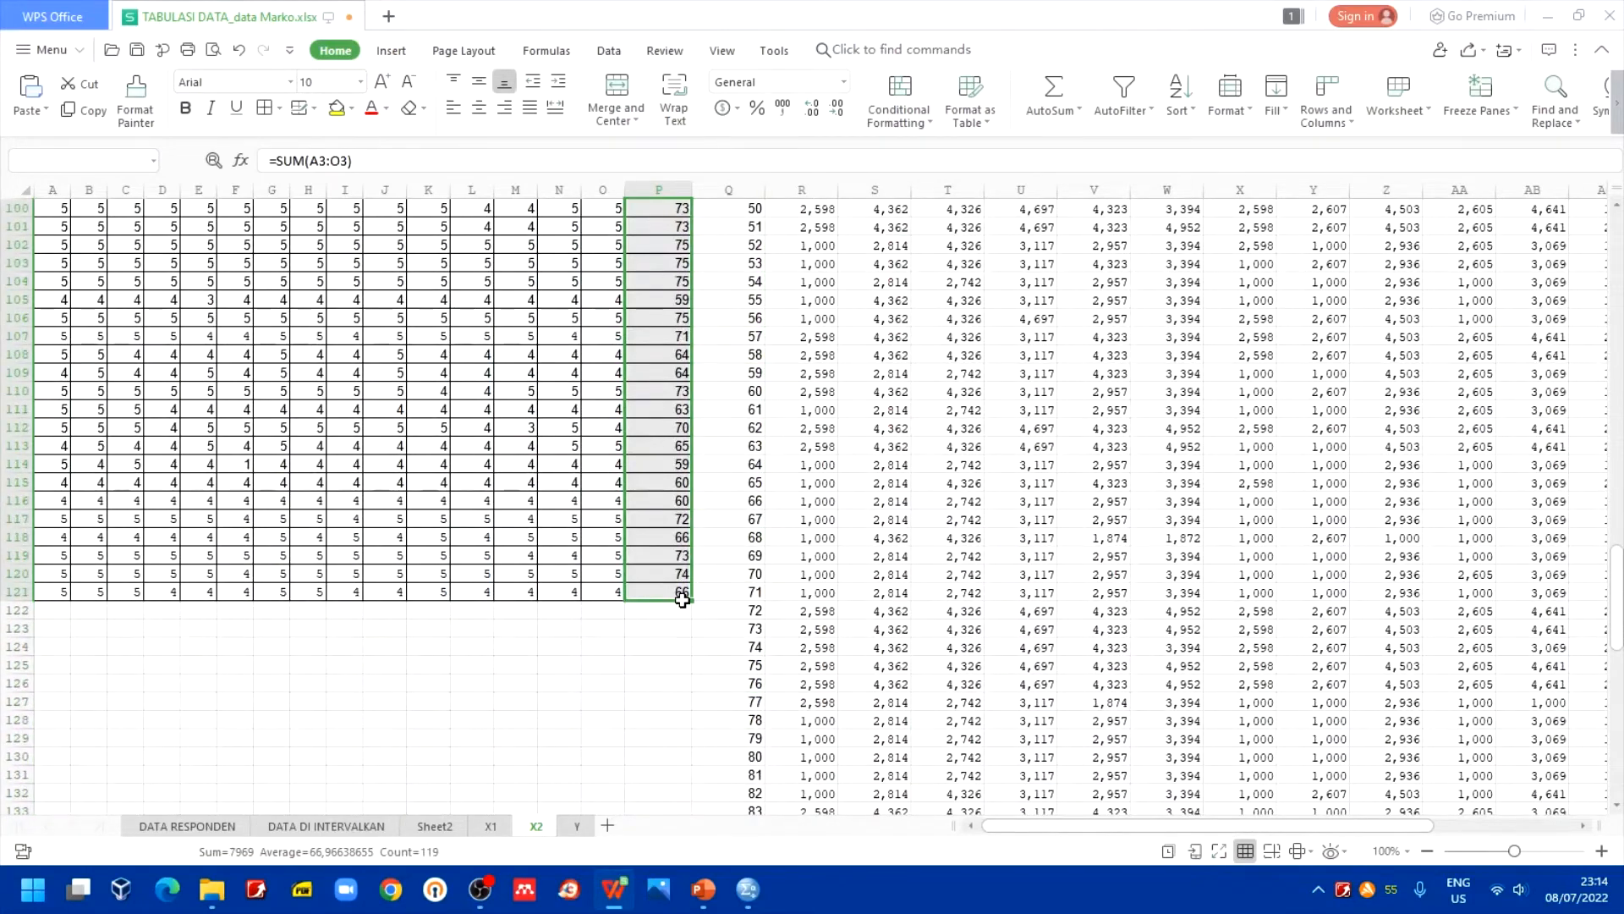
click(748, 889)
key(ctrl+v)
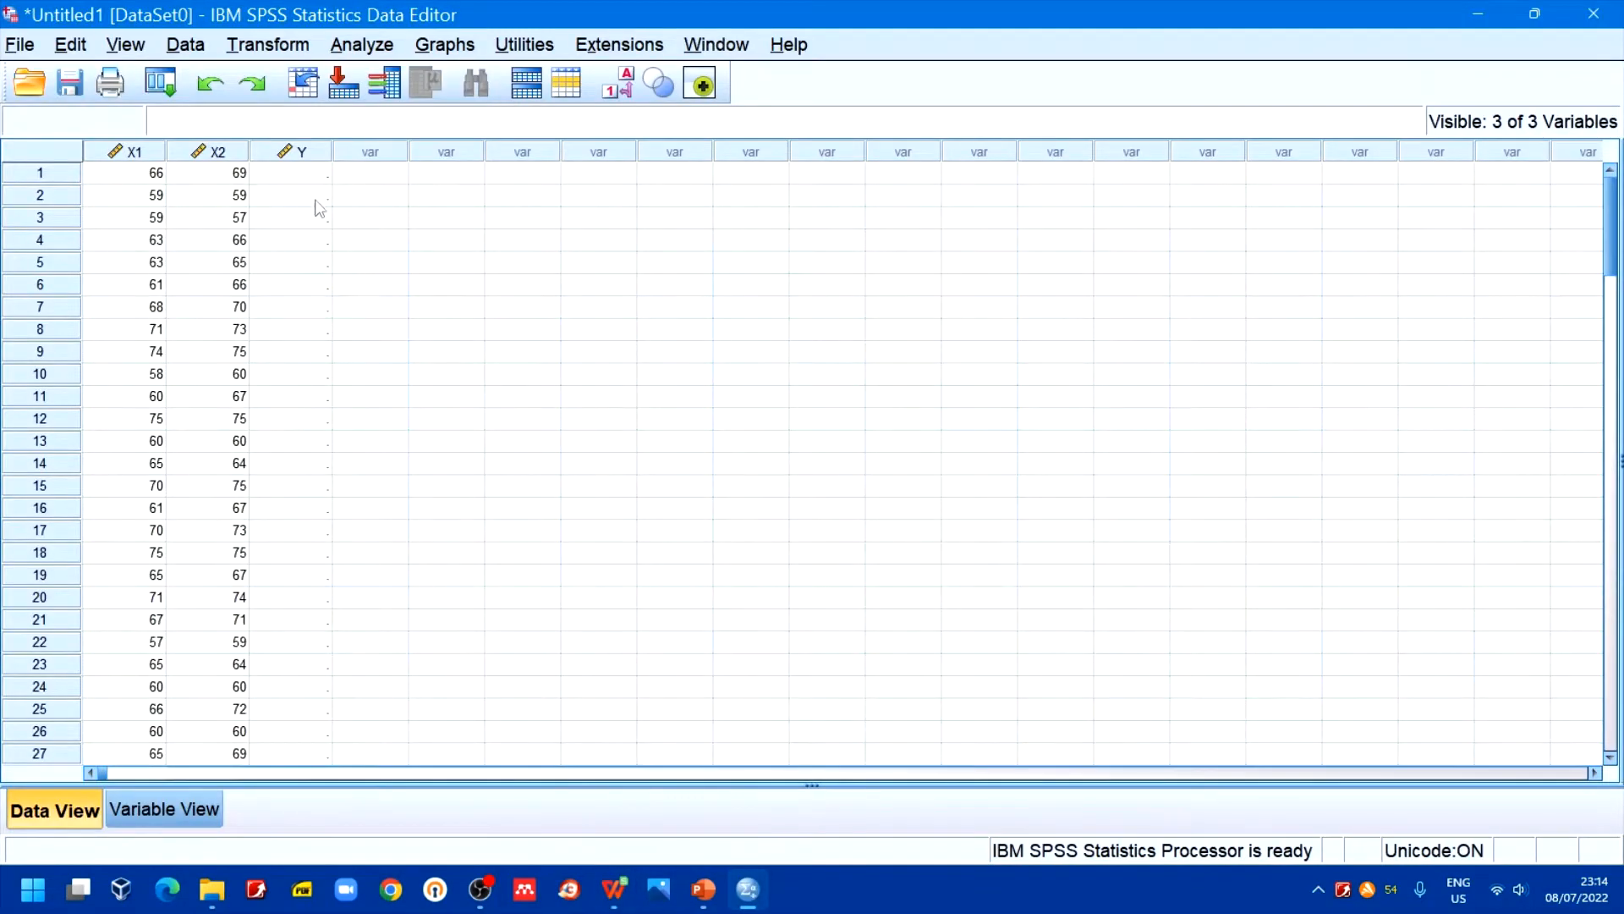
Step: Copy the Y TOTAL values in P3:P121 from the Y sheet in WPS Office into the Y data column in SPSS
click(300, 173)
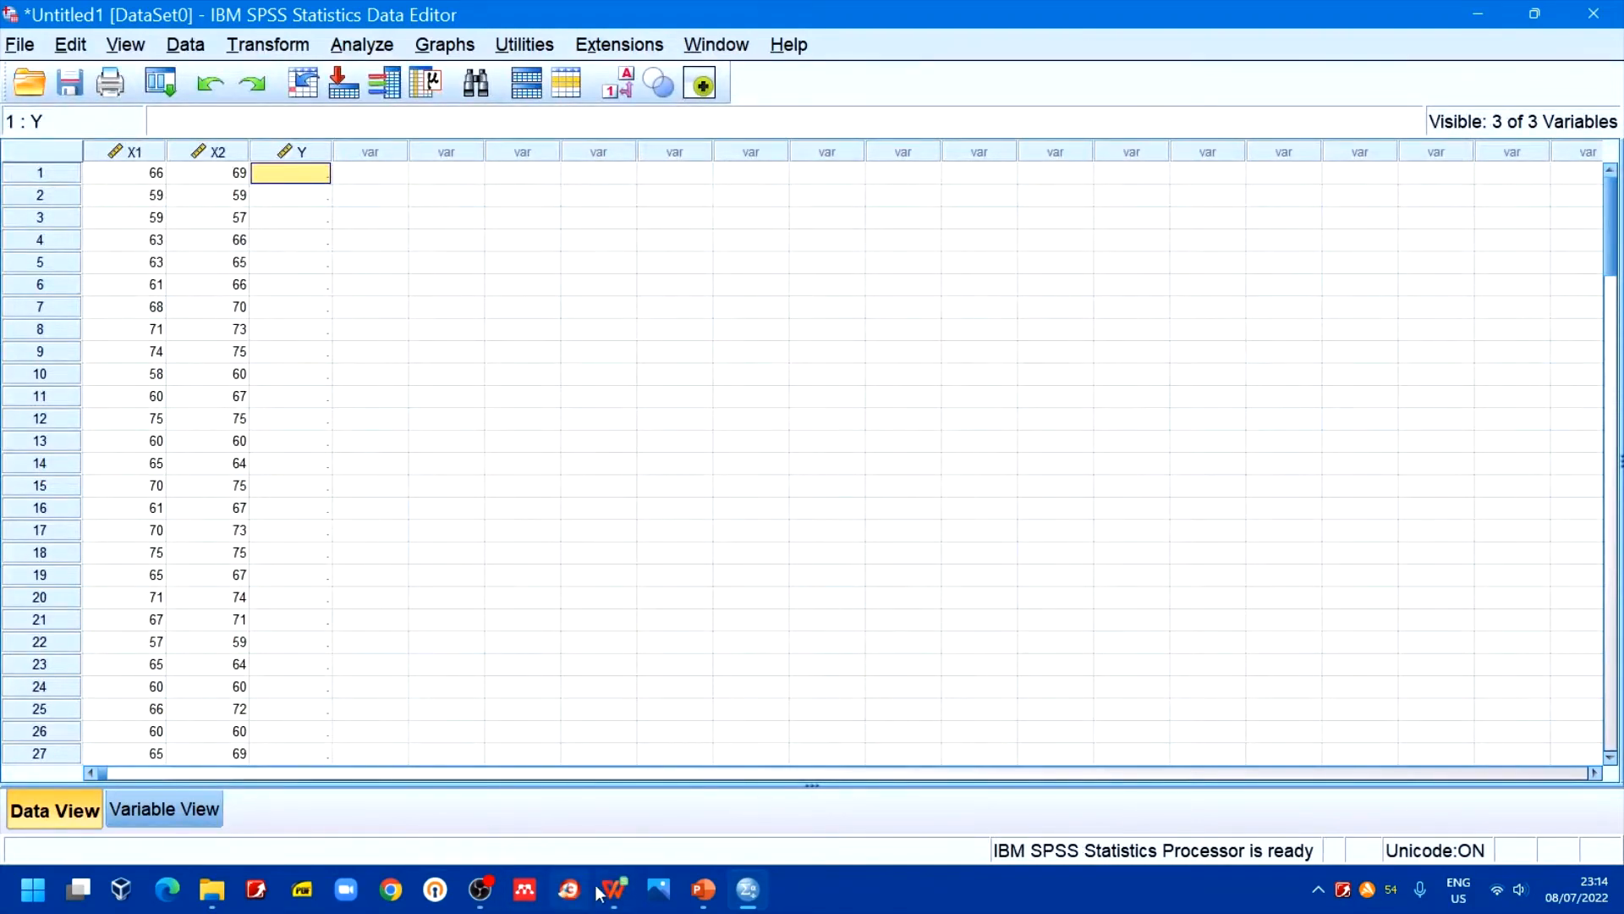
click(612, 888)
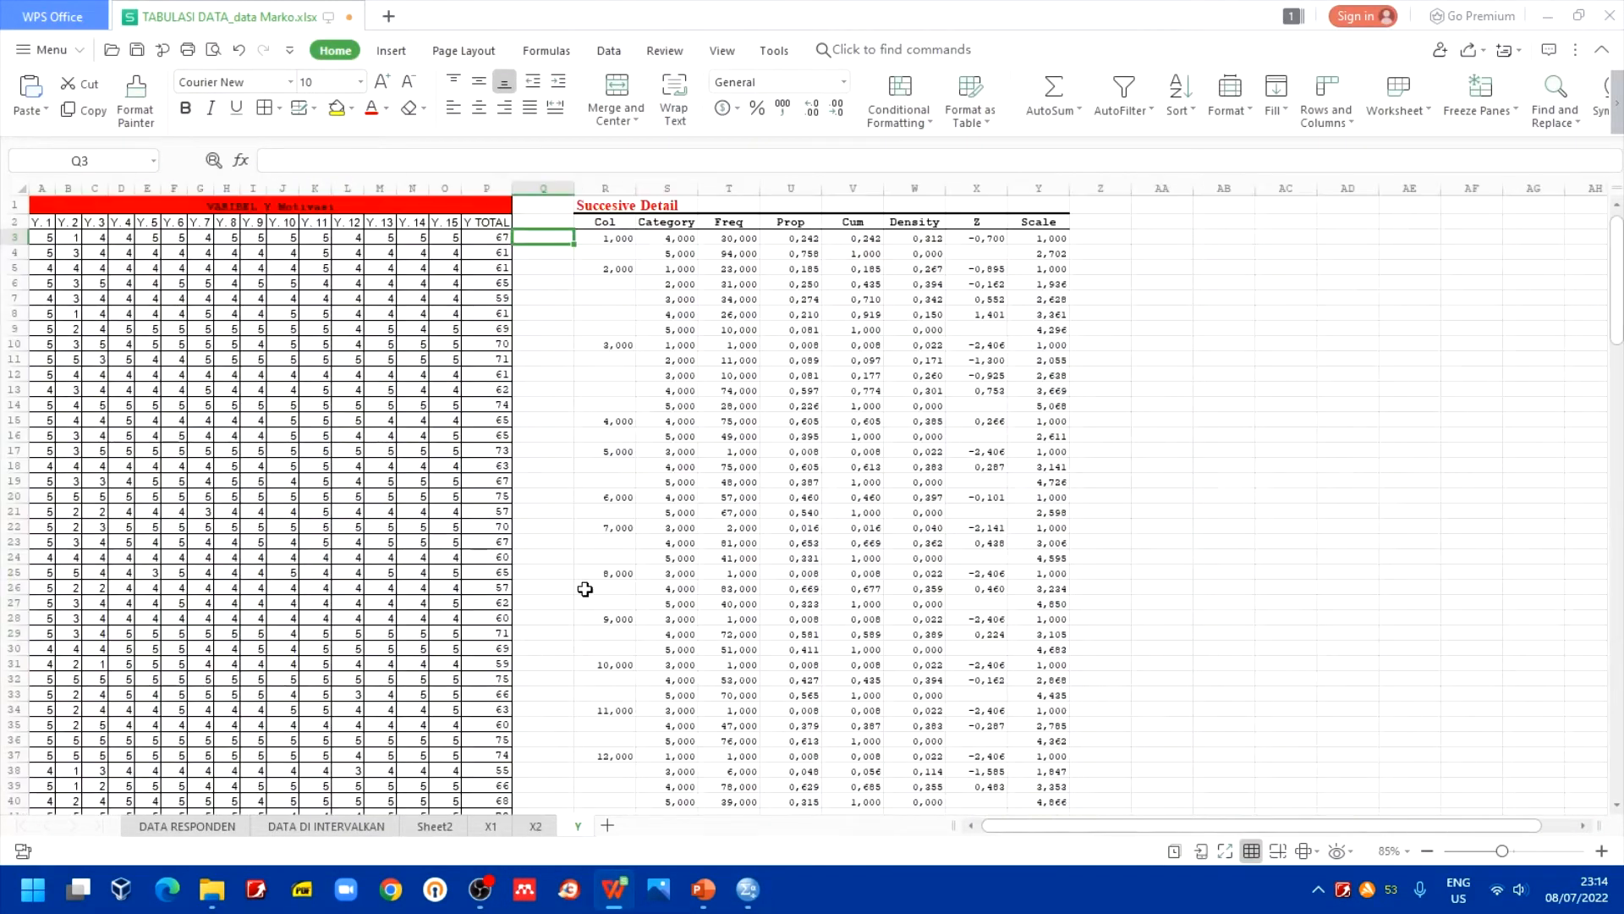
click(496, 241)
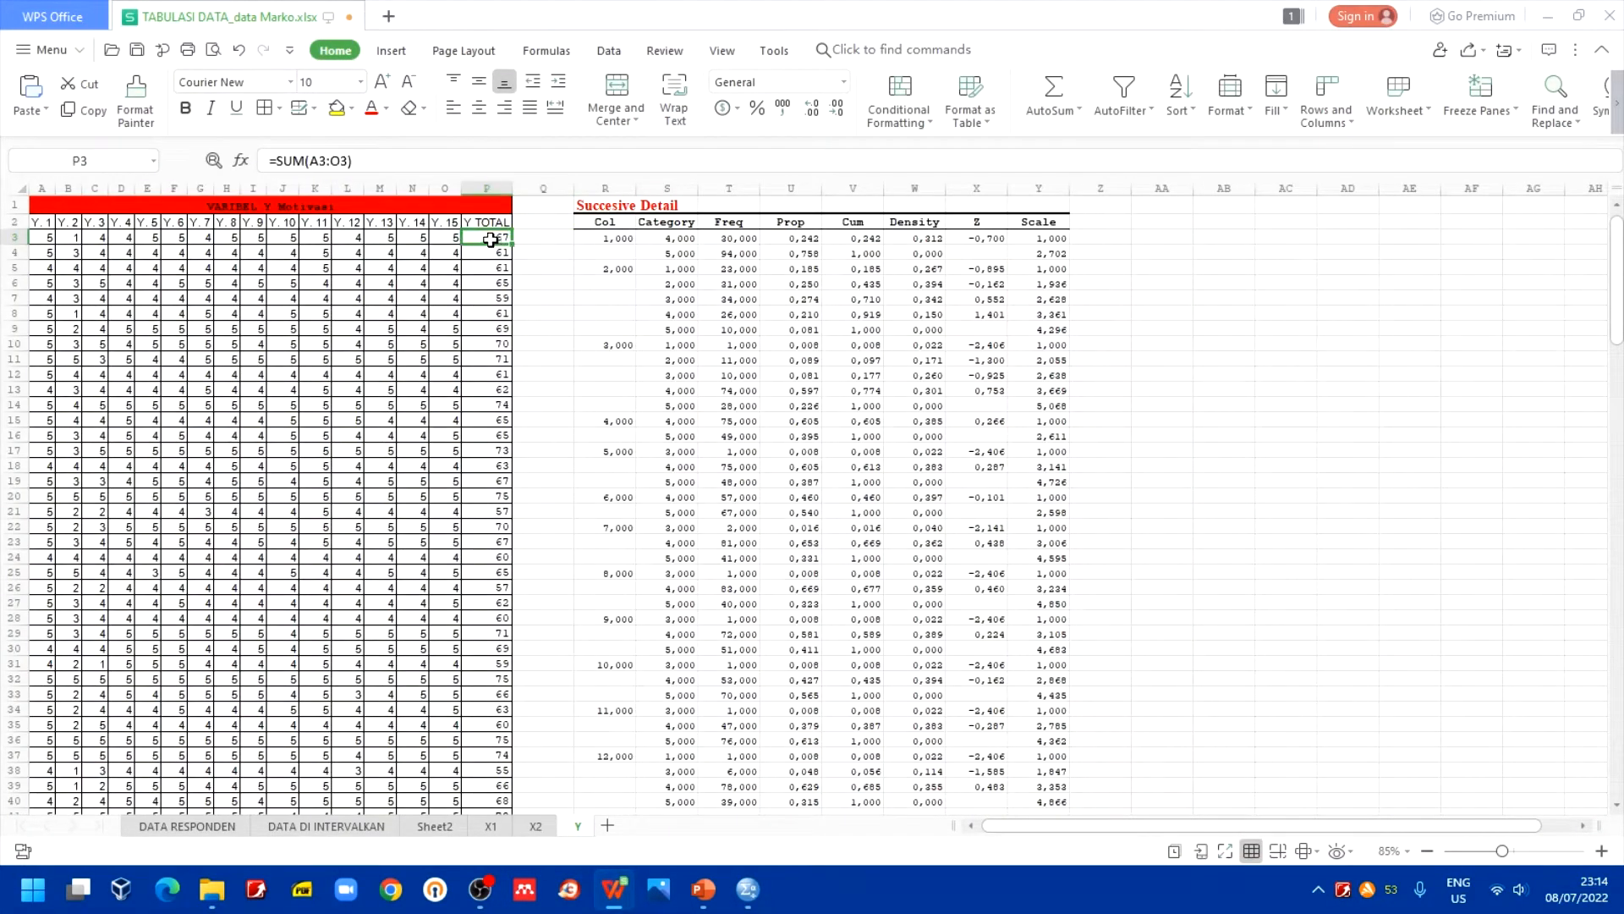
drag(490, 240, 497, 653)
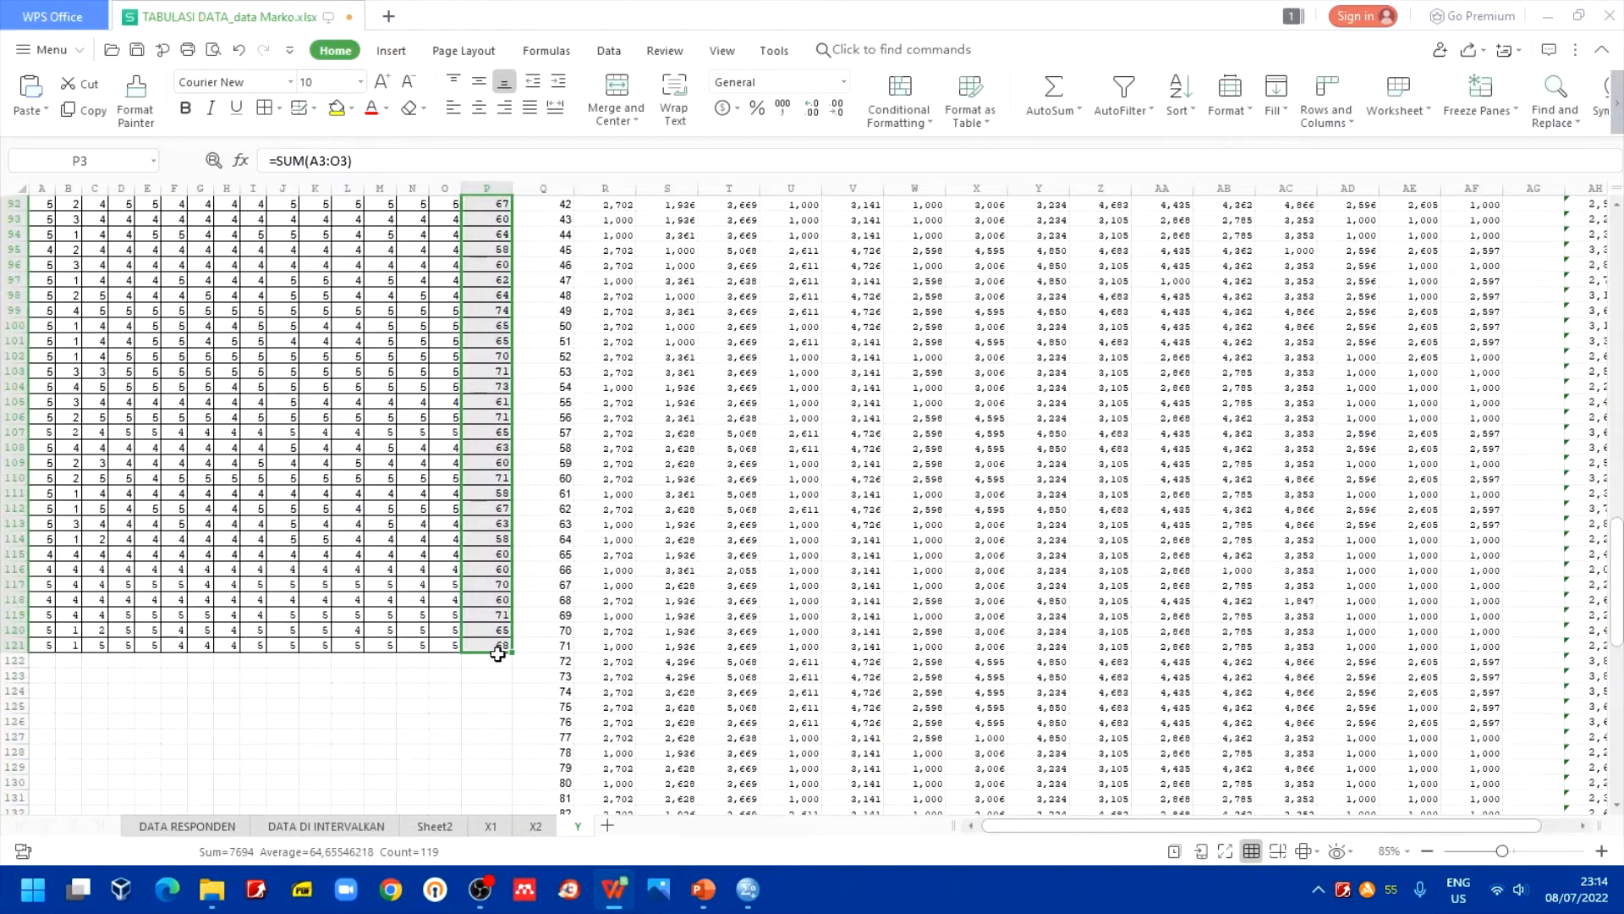
key(ctrl+c)
mouse_move(480, 905)
click(721, 858)
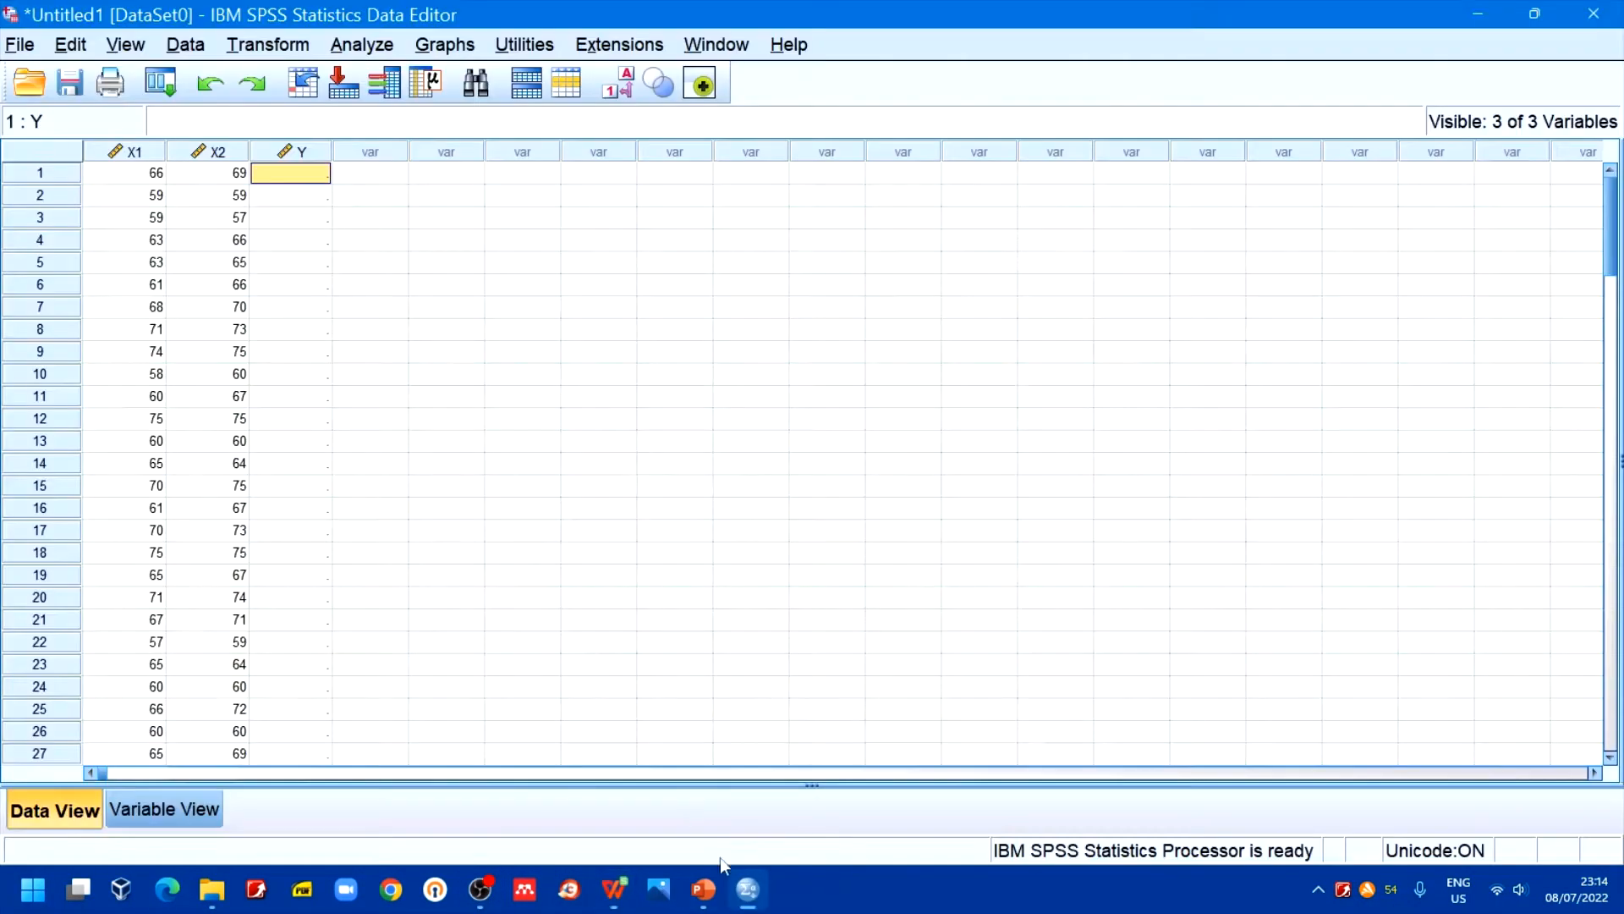
key(ctrl+v)
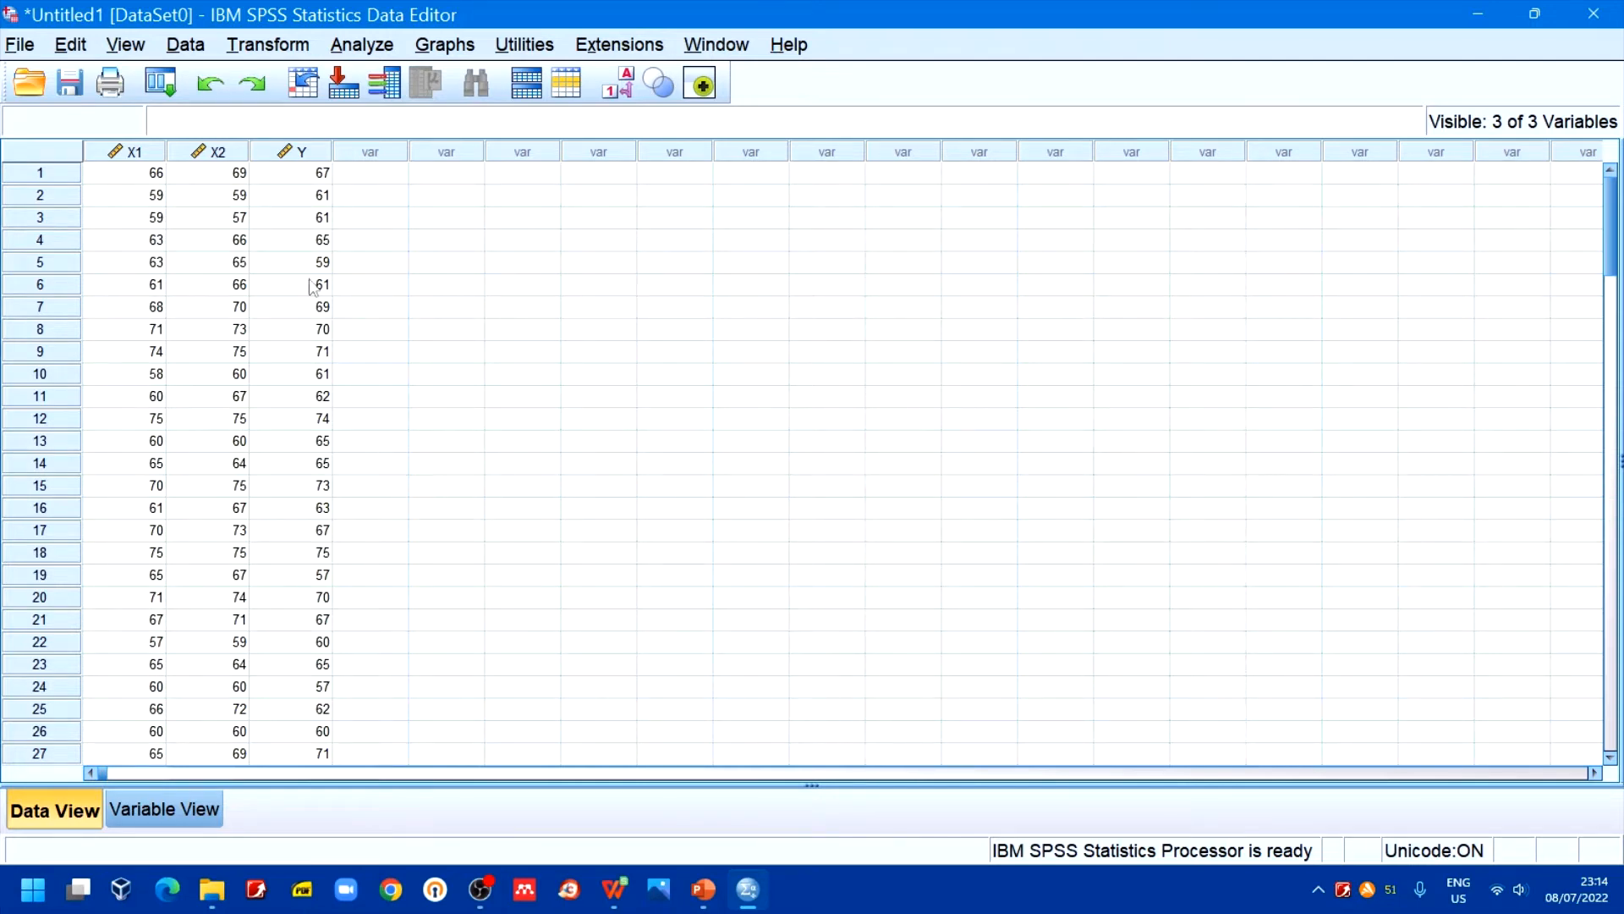
Step: Start a Linear Regression analysis and assign Y as the dependent variable
click(364, 45)
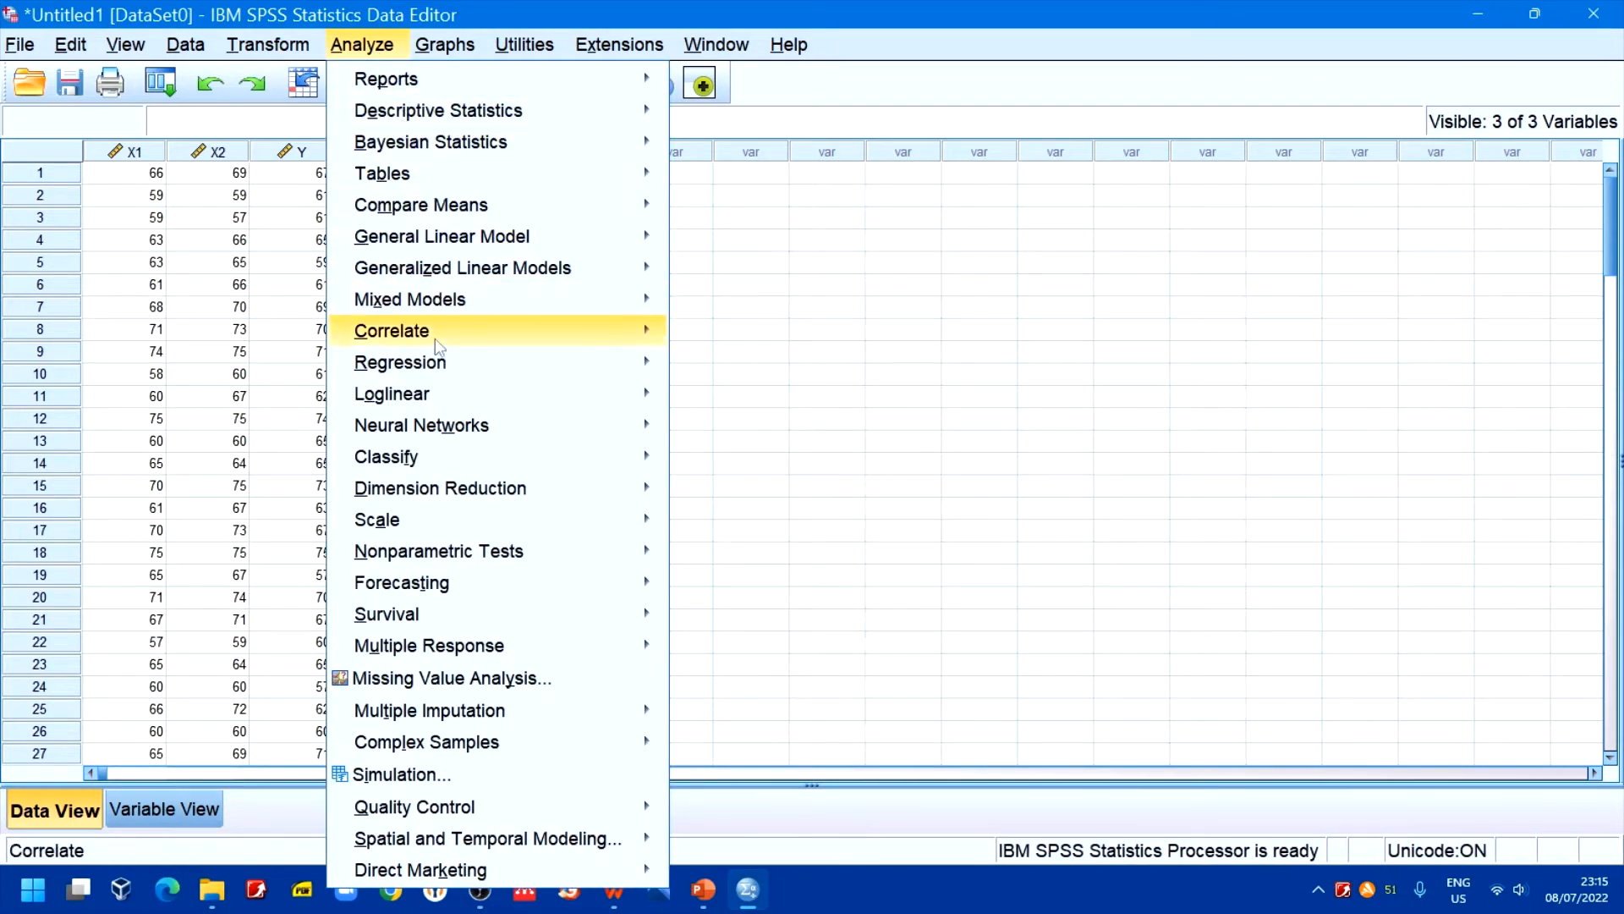
mouse_move(438, 361)
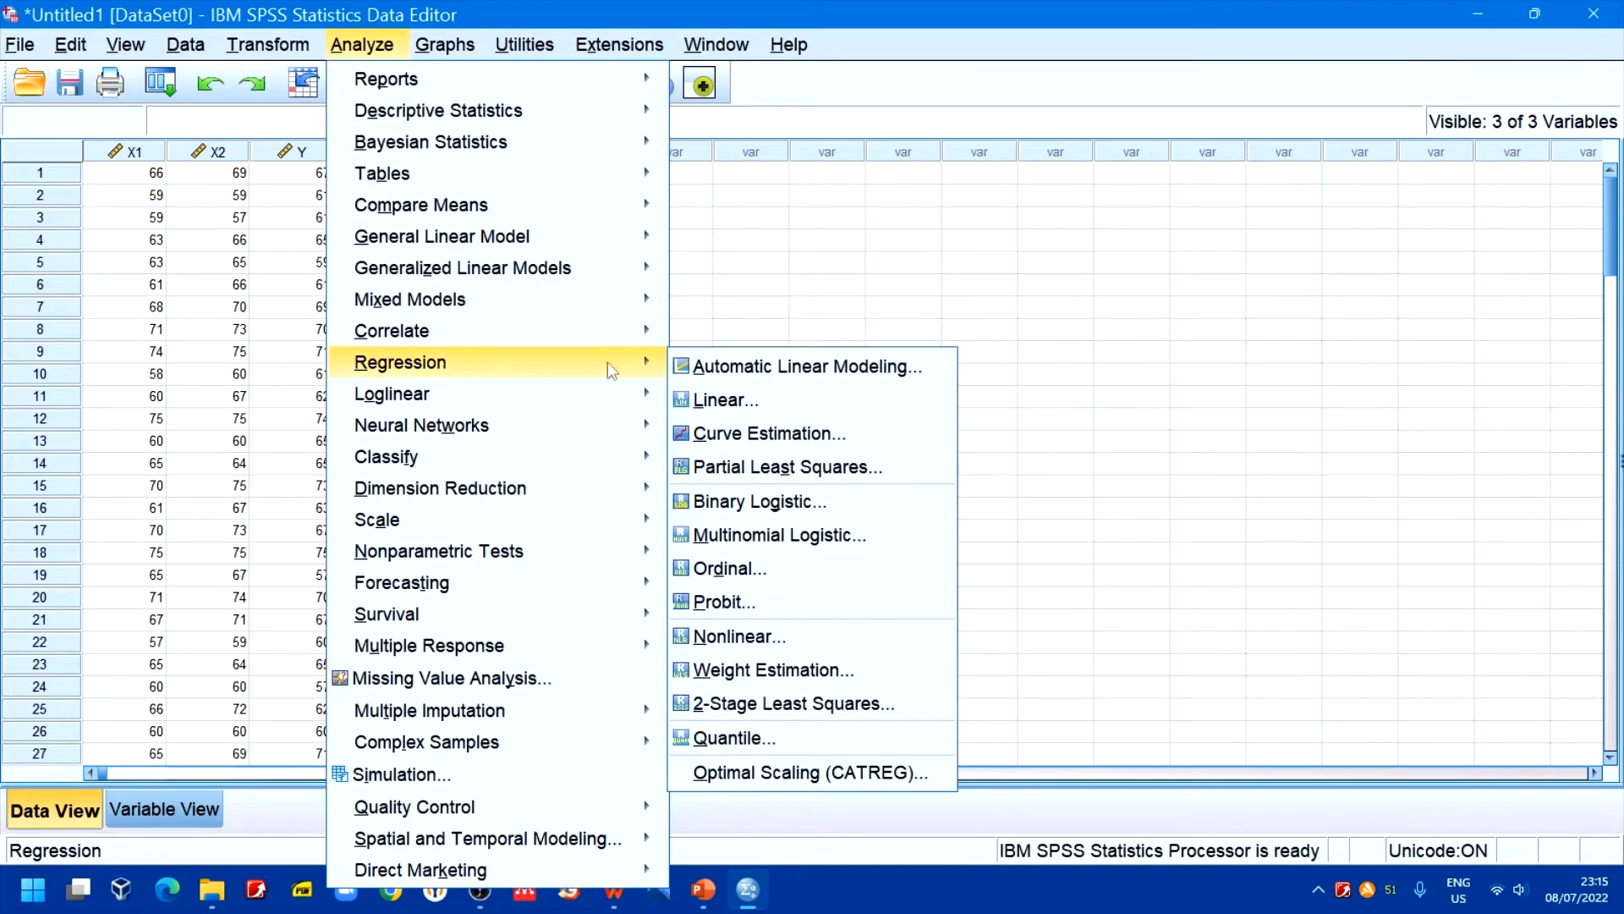
click(690, 401)
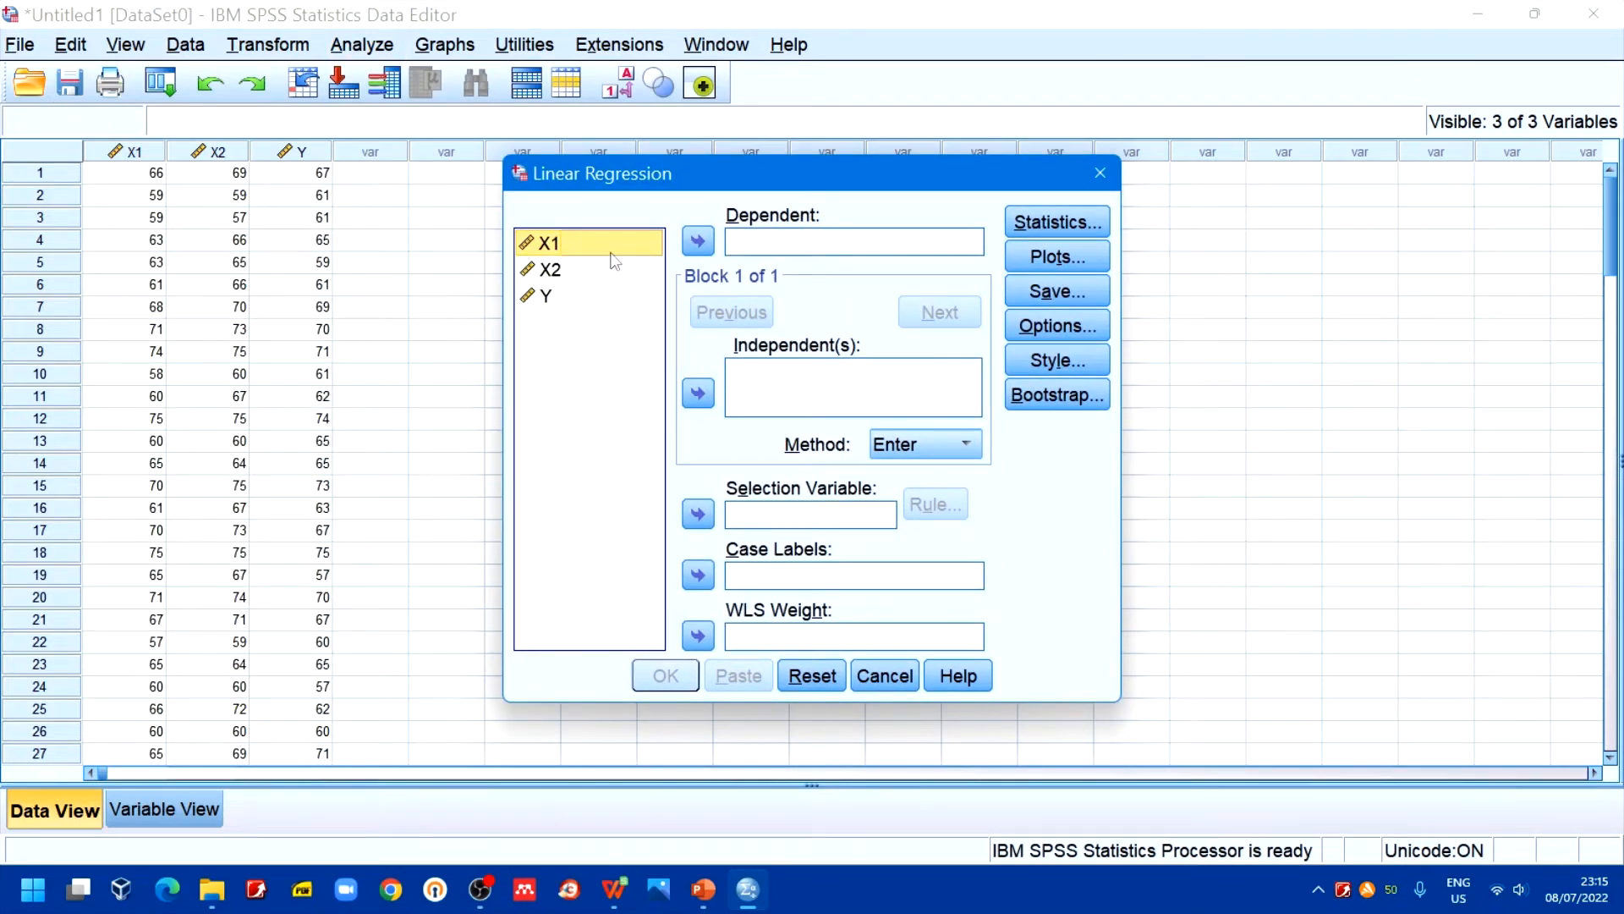
click(558, 298)
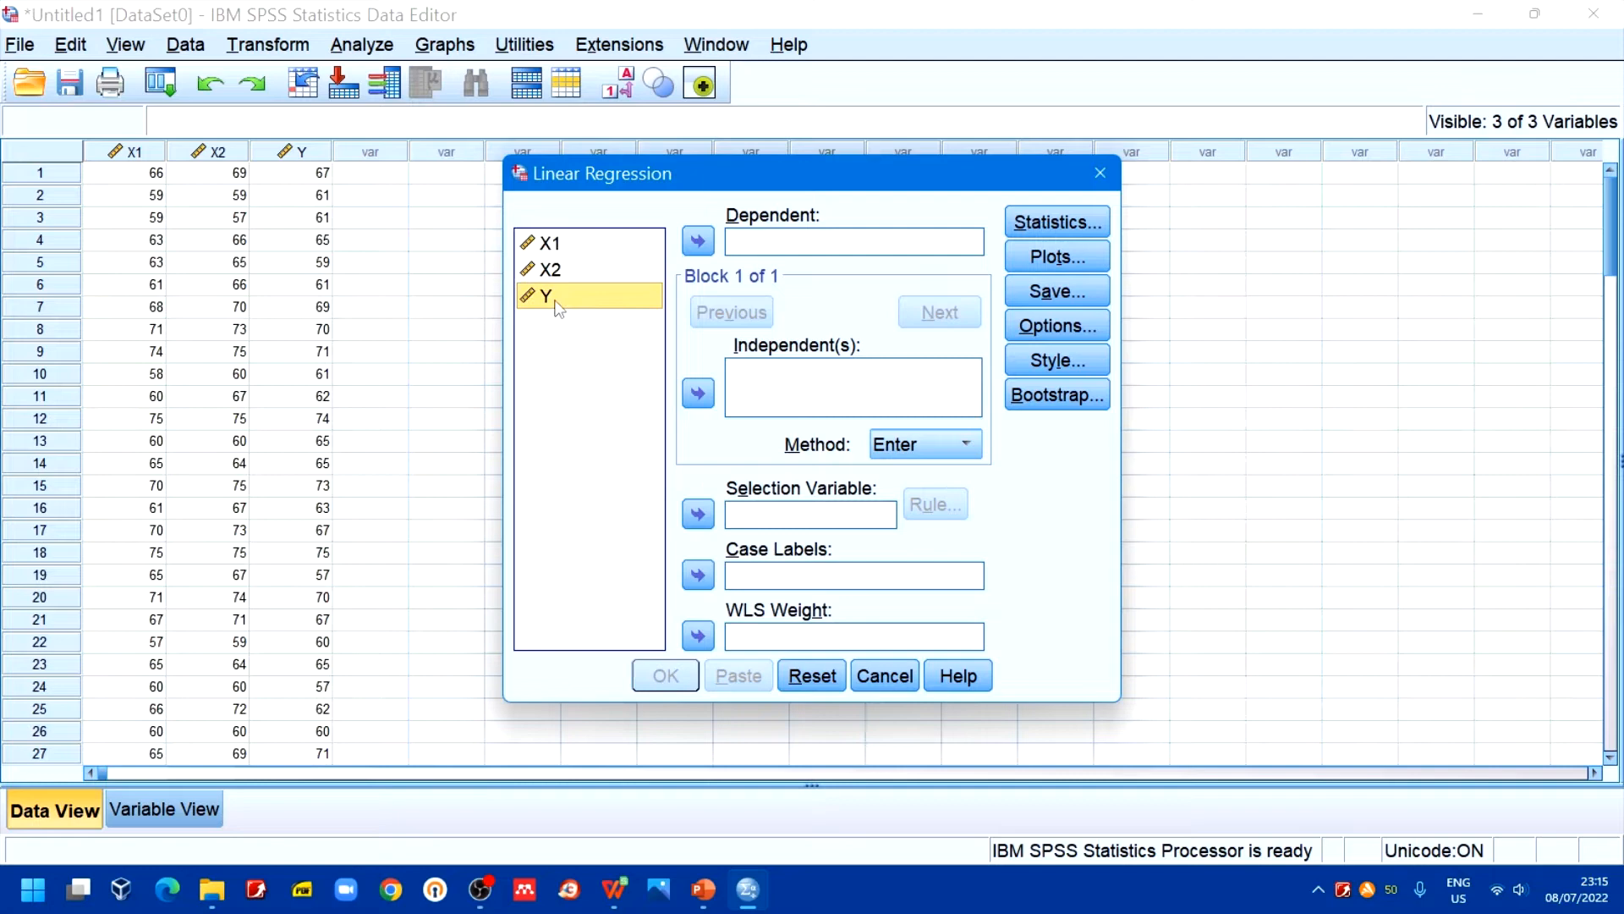
click(698, 246)
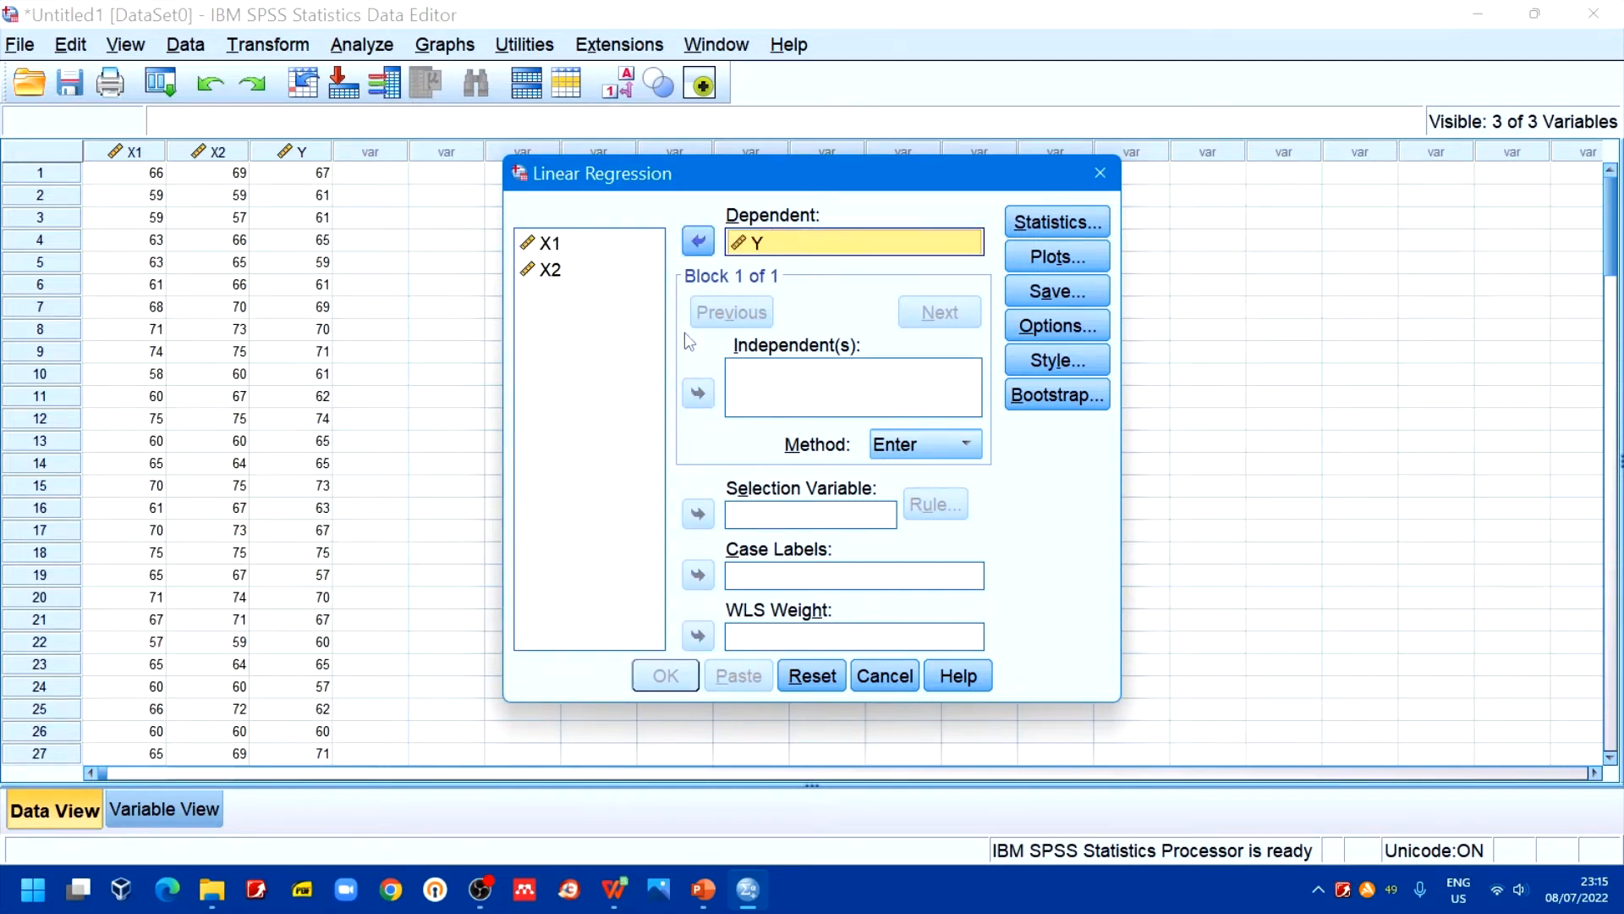
Step: Add X1 and X2 as the independent variables of the linear regression
click(560, 244)
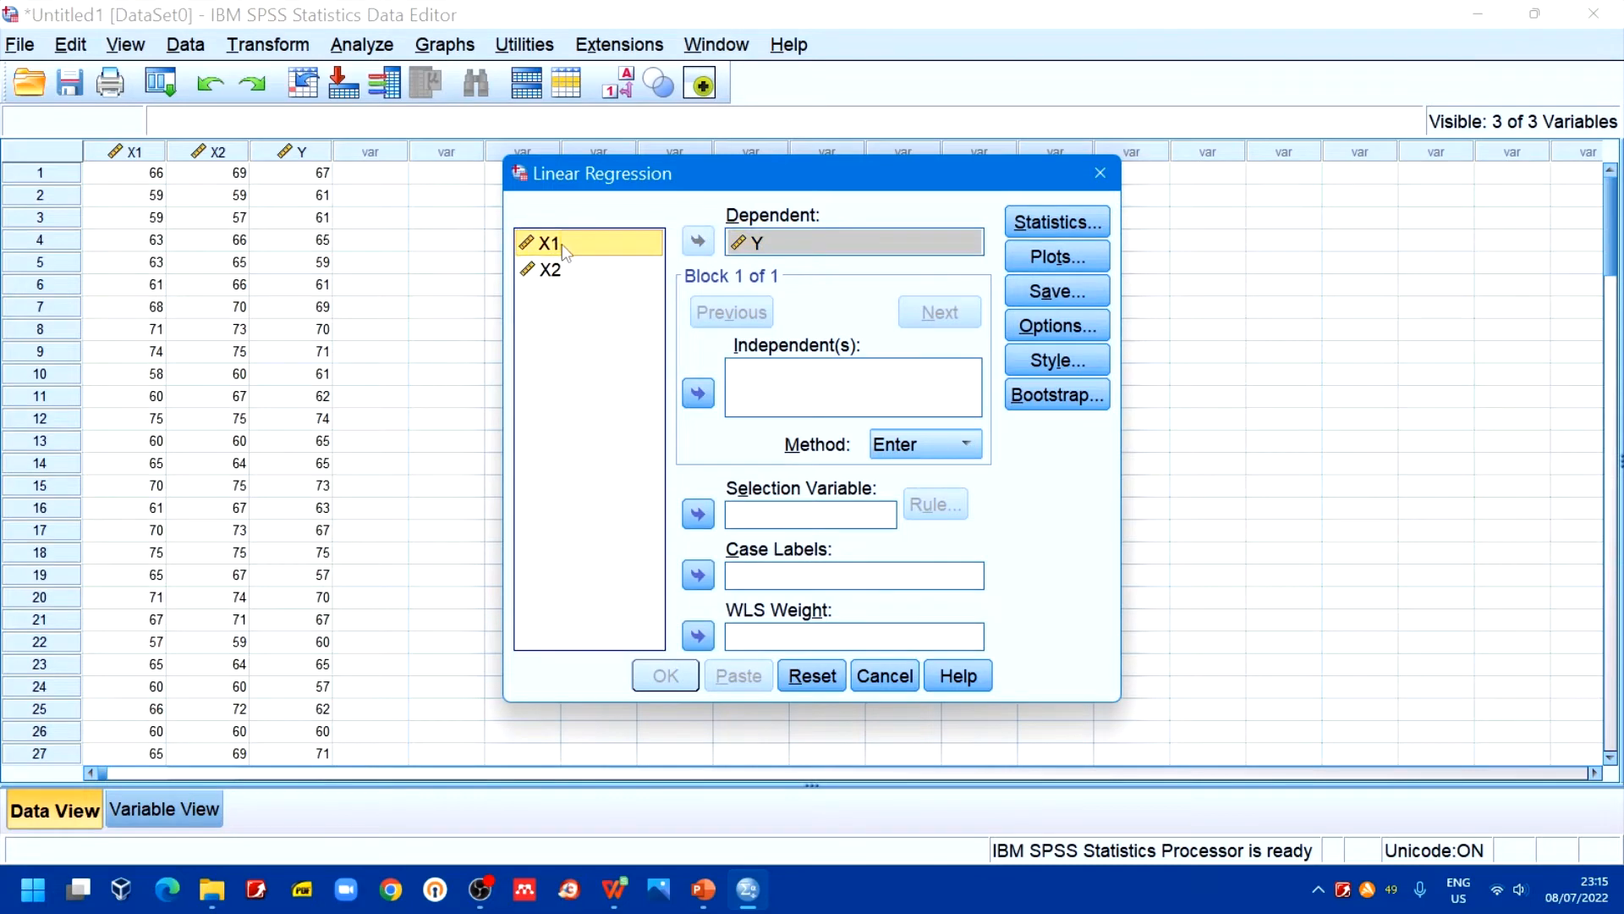
shift+click(551, 269)
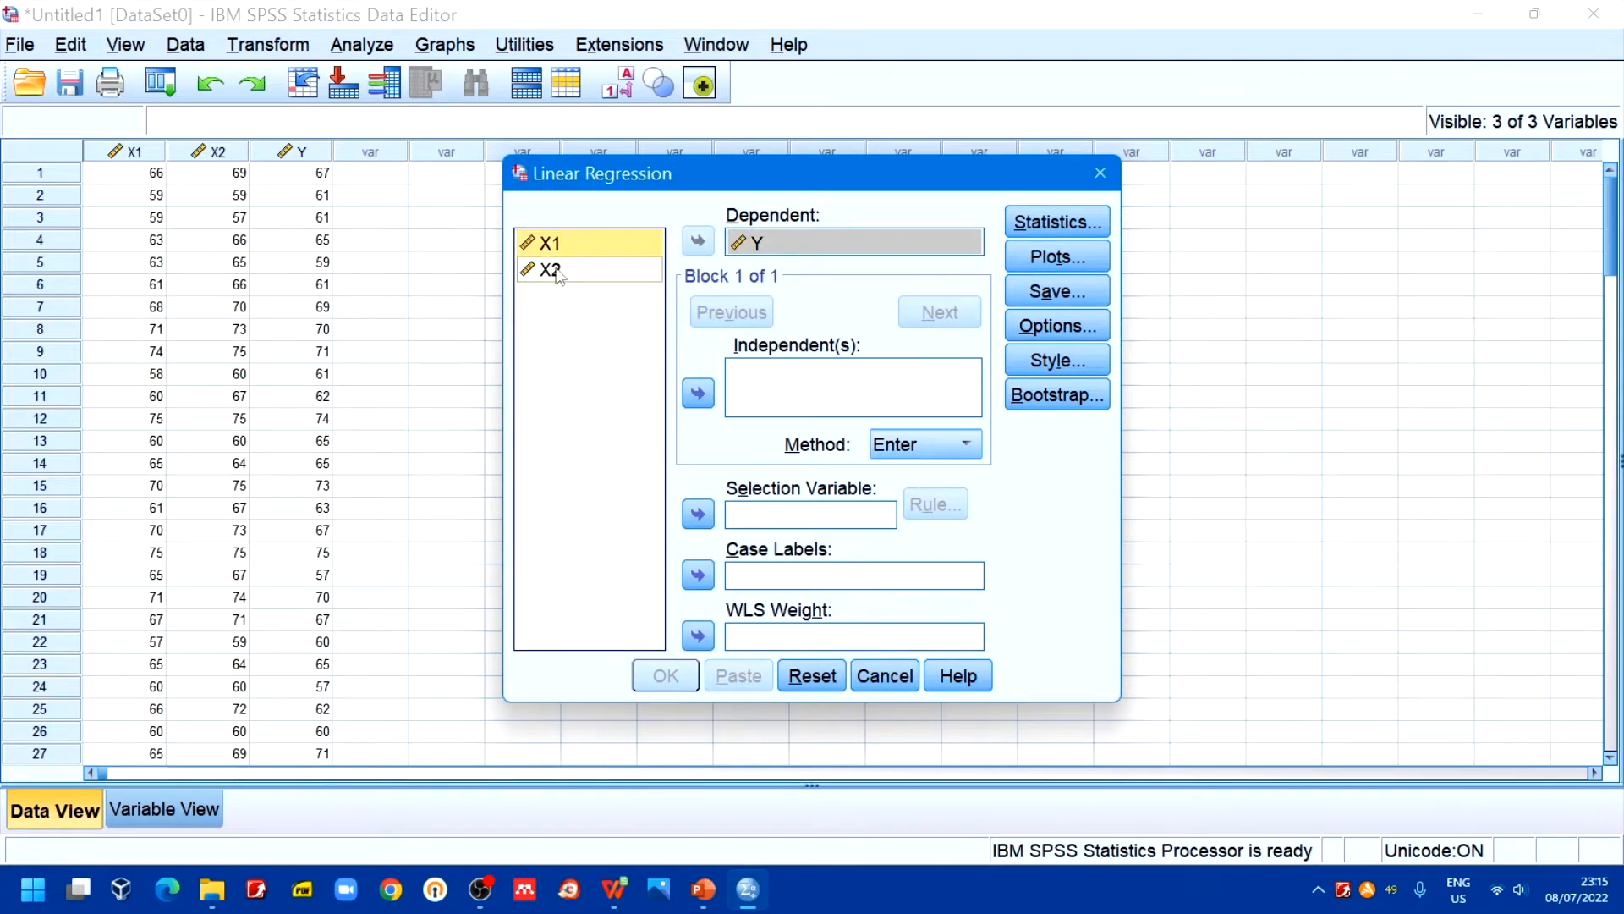
click(698, 392)
click(567, 273)
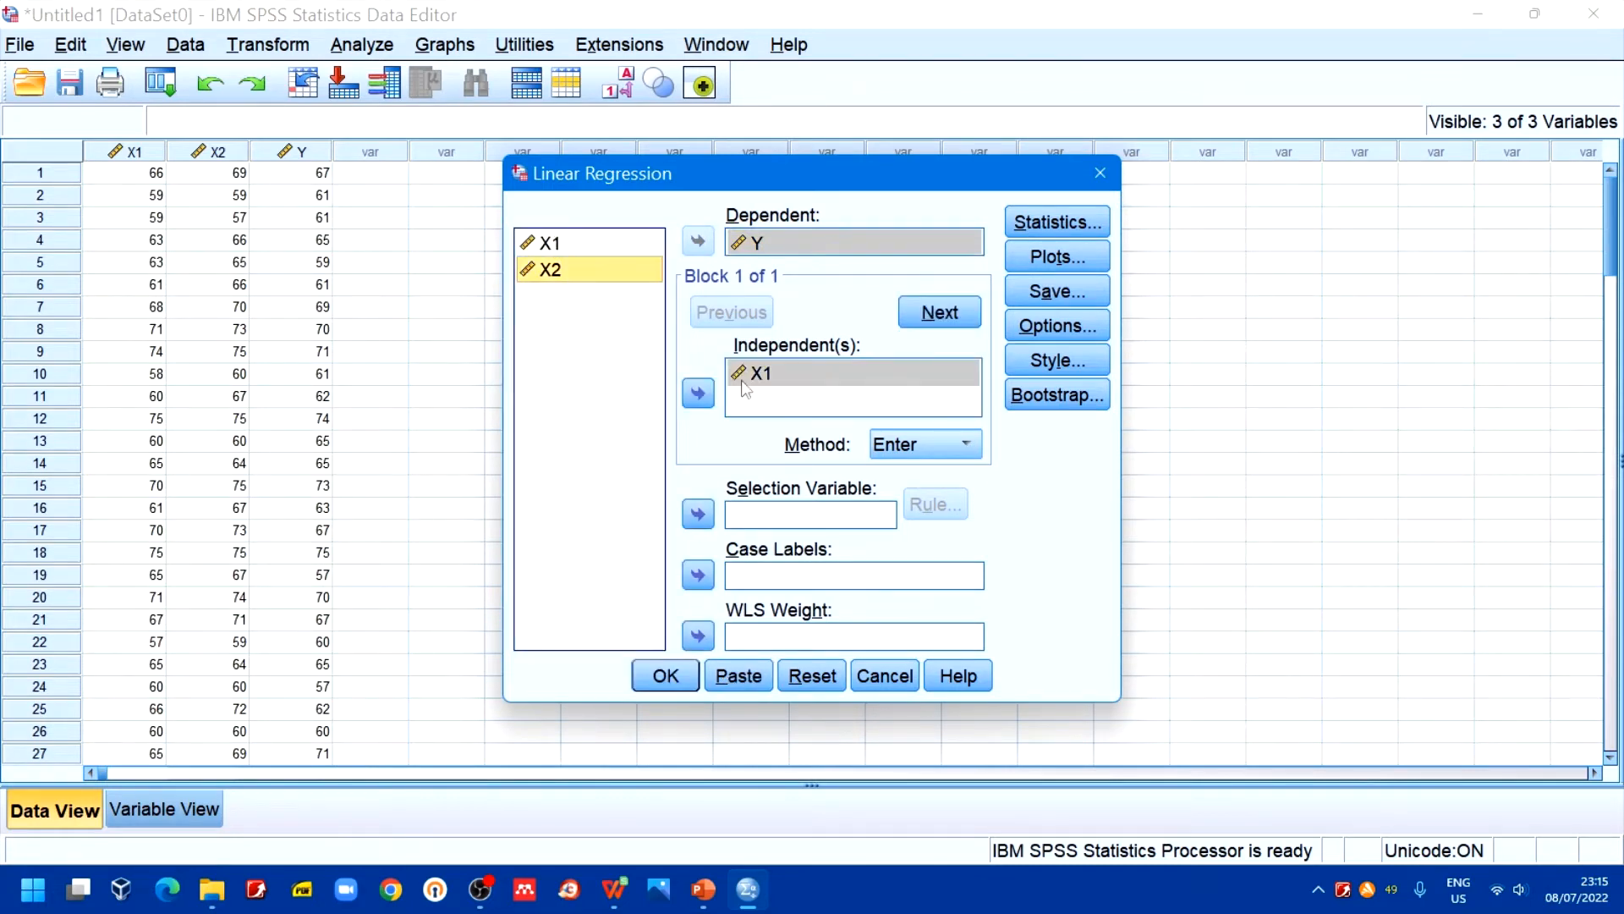
click(698, 393)
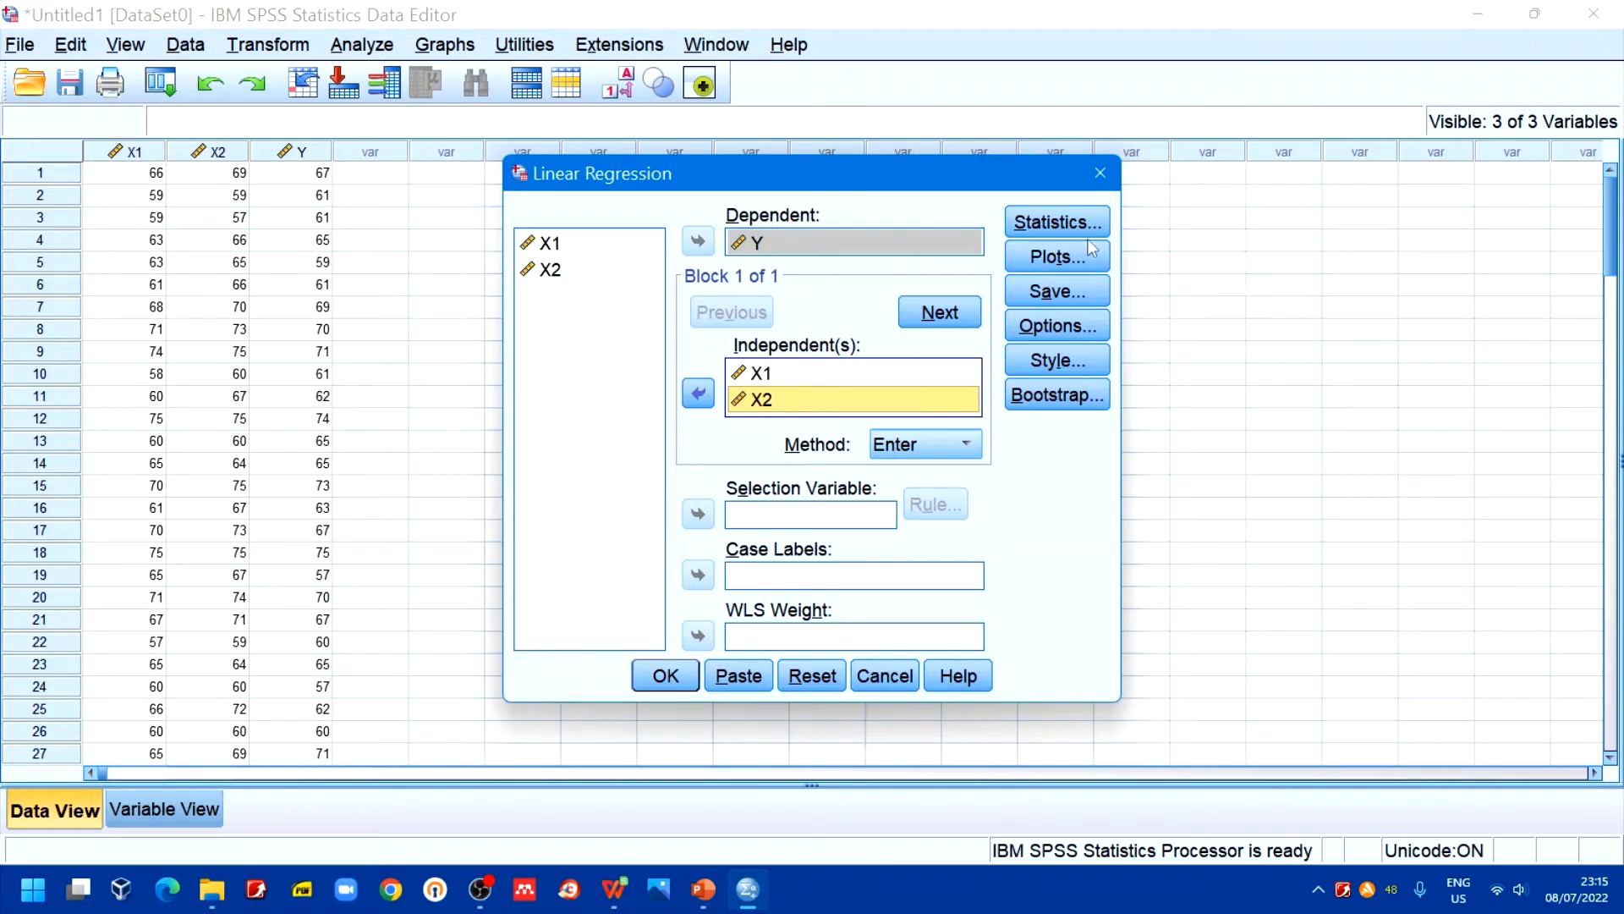
Step: Enable Collinearity diagnostics in the regression statistics and run the linear regression
click(1064, 225)
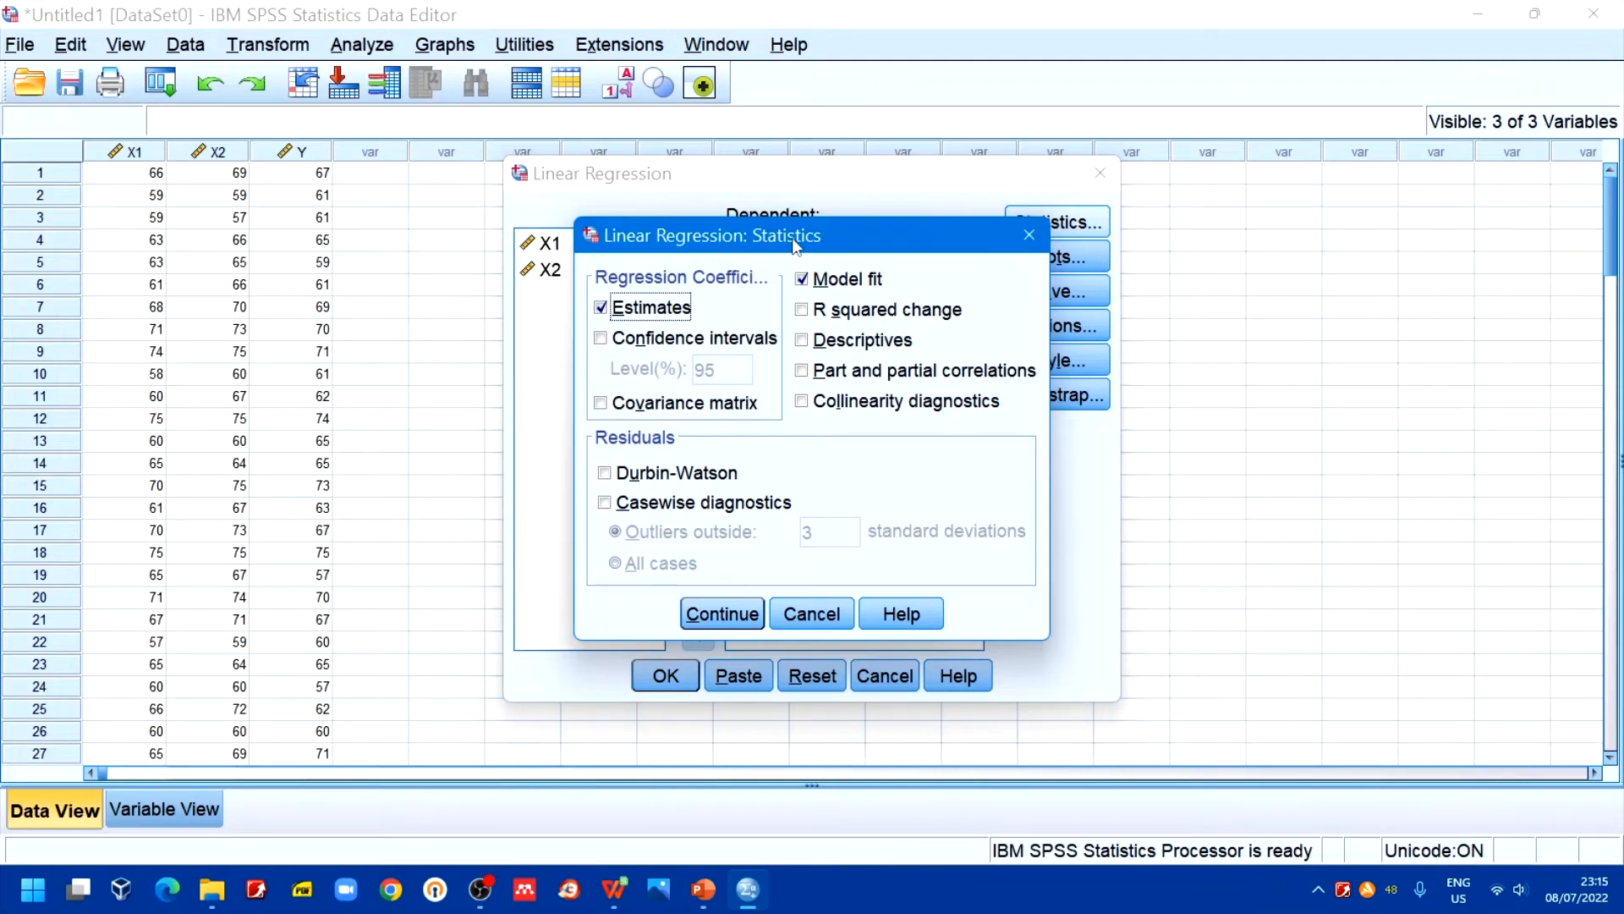
click(802, 403)
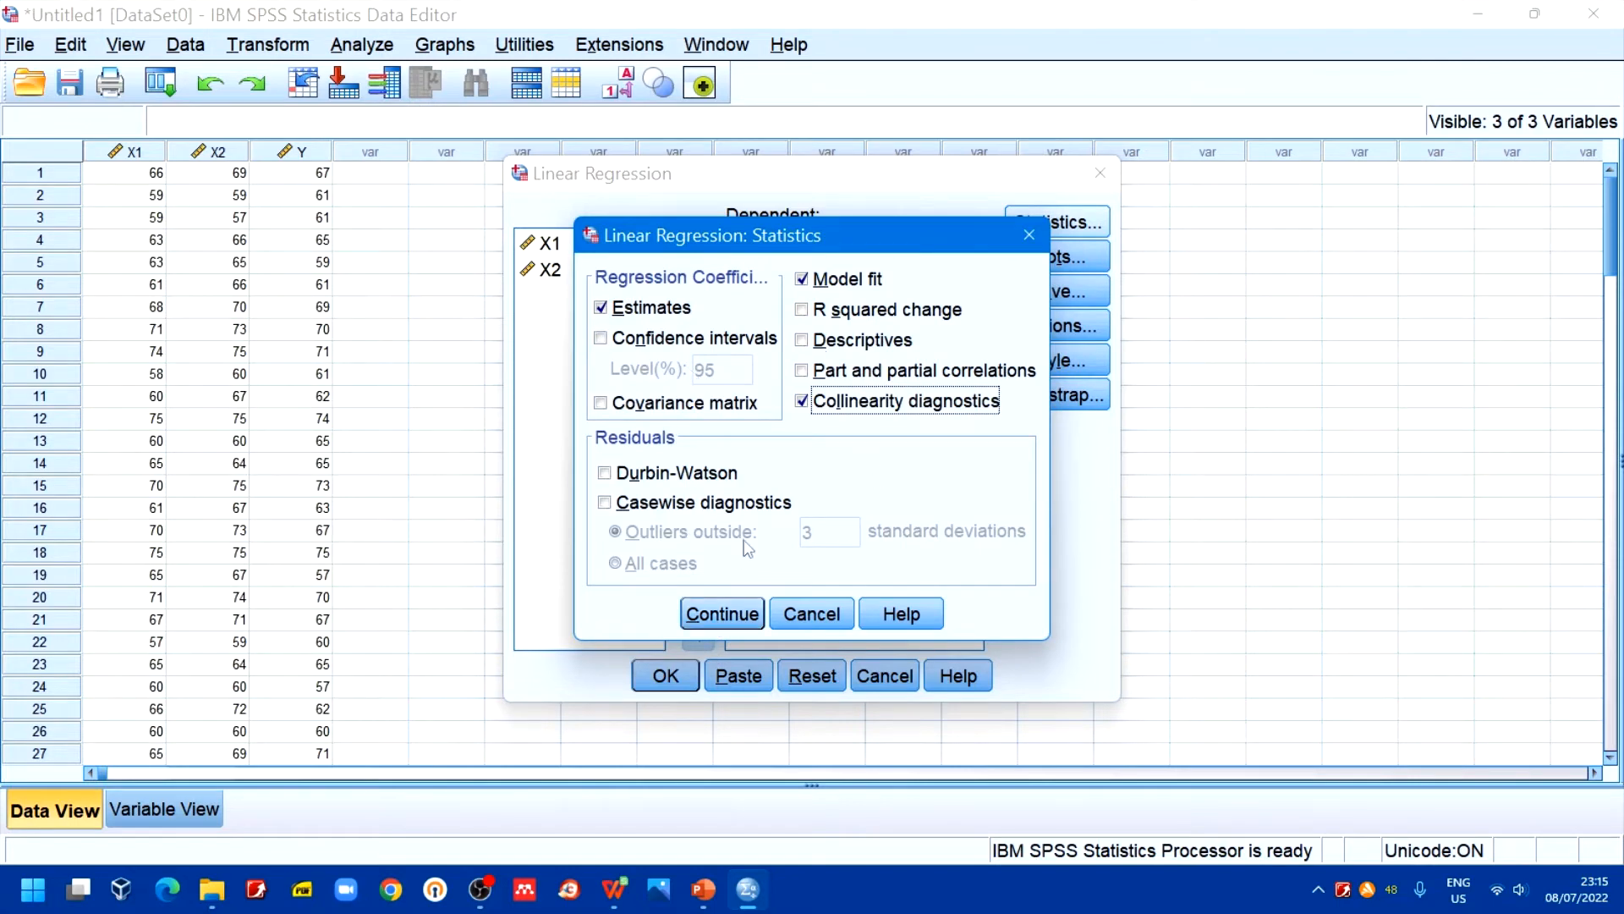
click(728, 611)
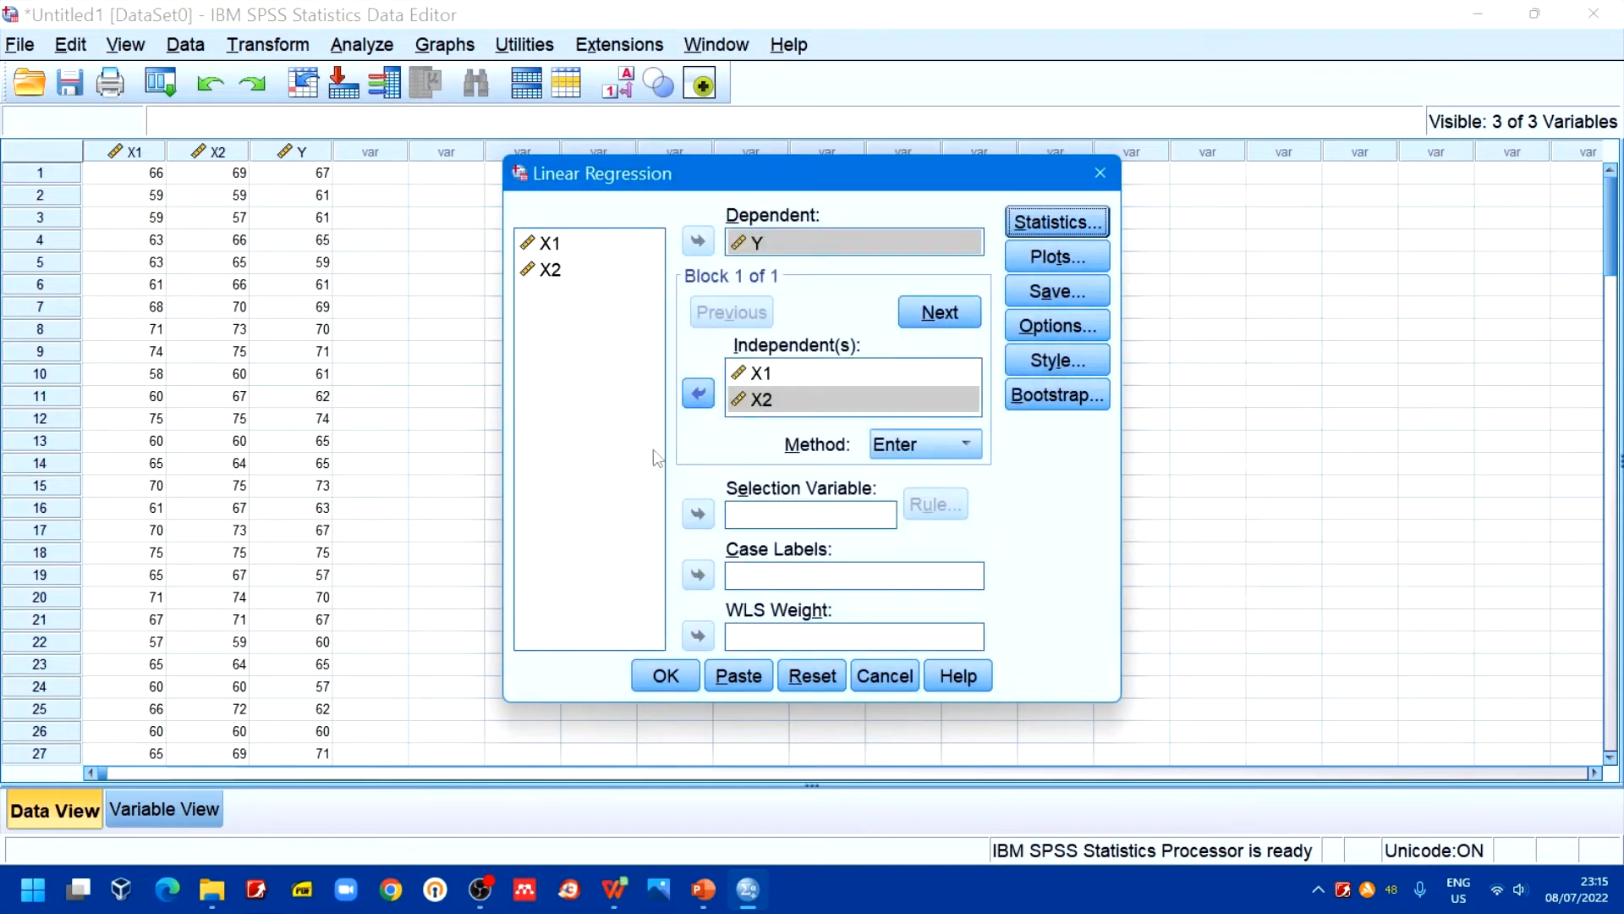
click(662, 687)
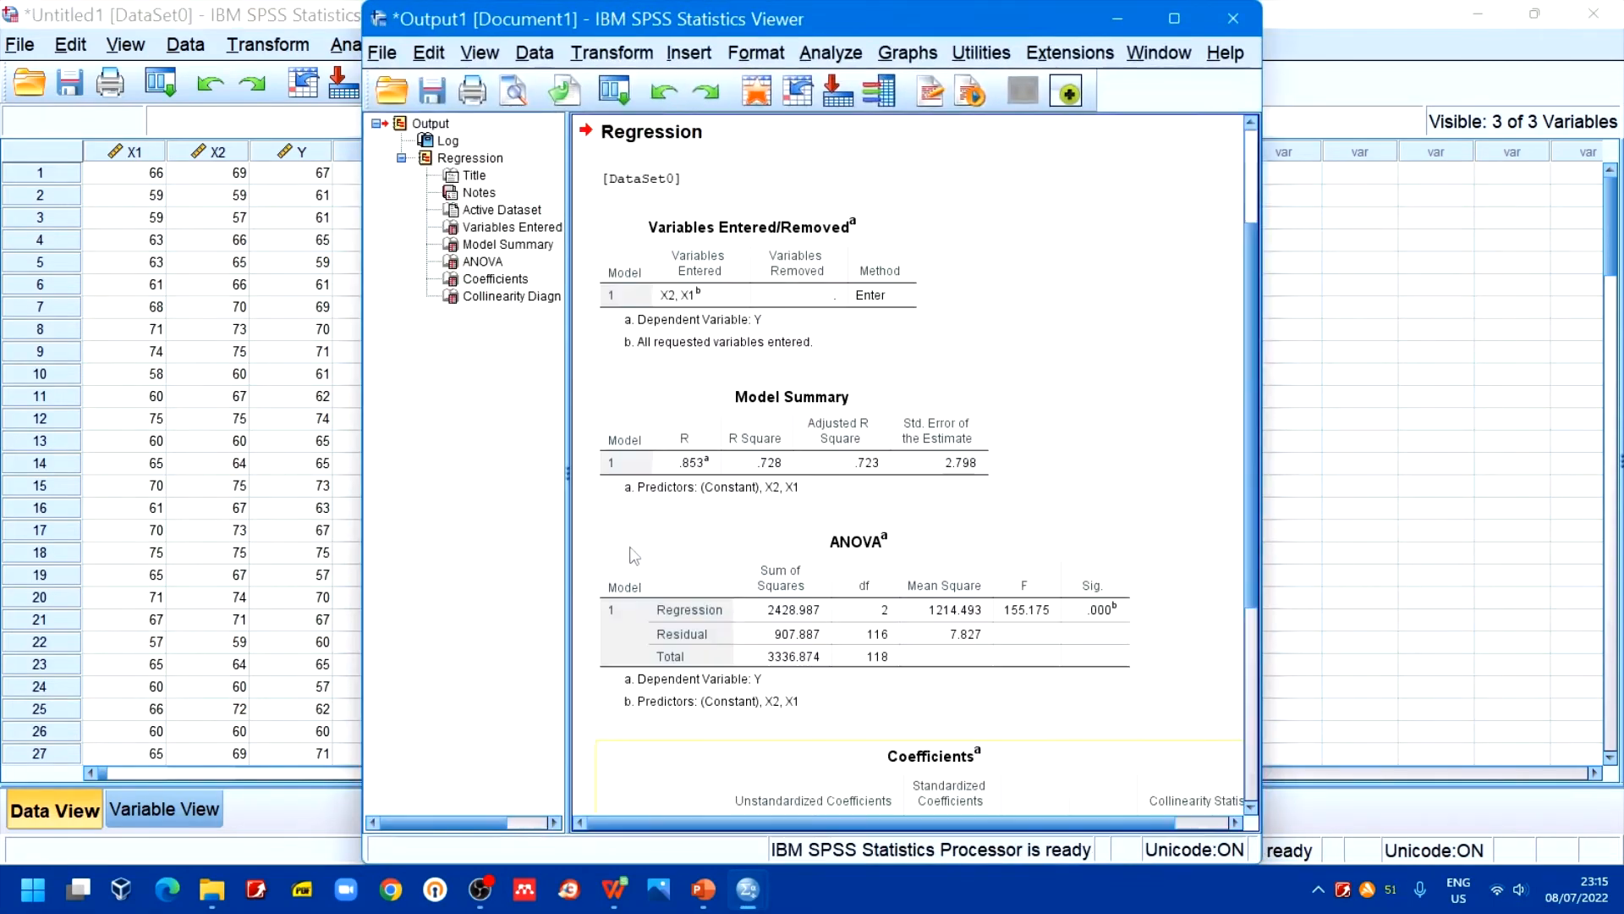
Step: Maximize the output viewer and examine the regression tables from Model Summary through Coefficients to Collinearity Diagnostics
click(1173, 19)
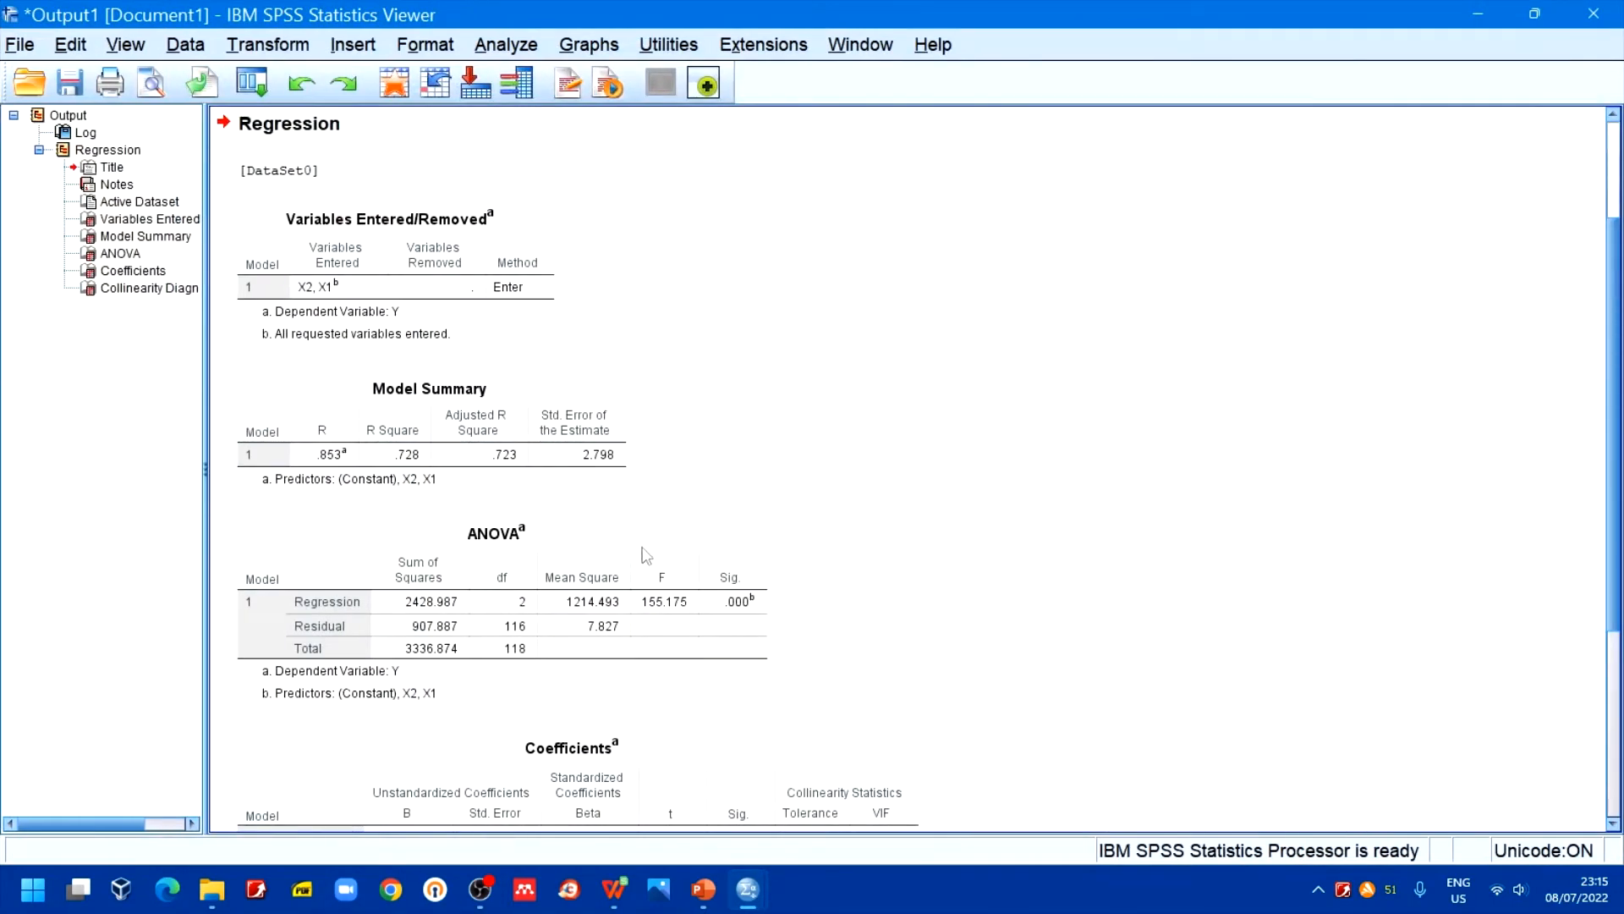
scroll(546, 508, up, 2)
scroll(643, 474, down, 2)
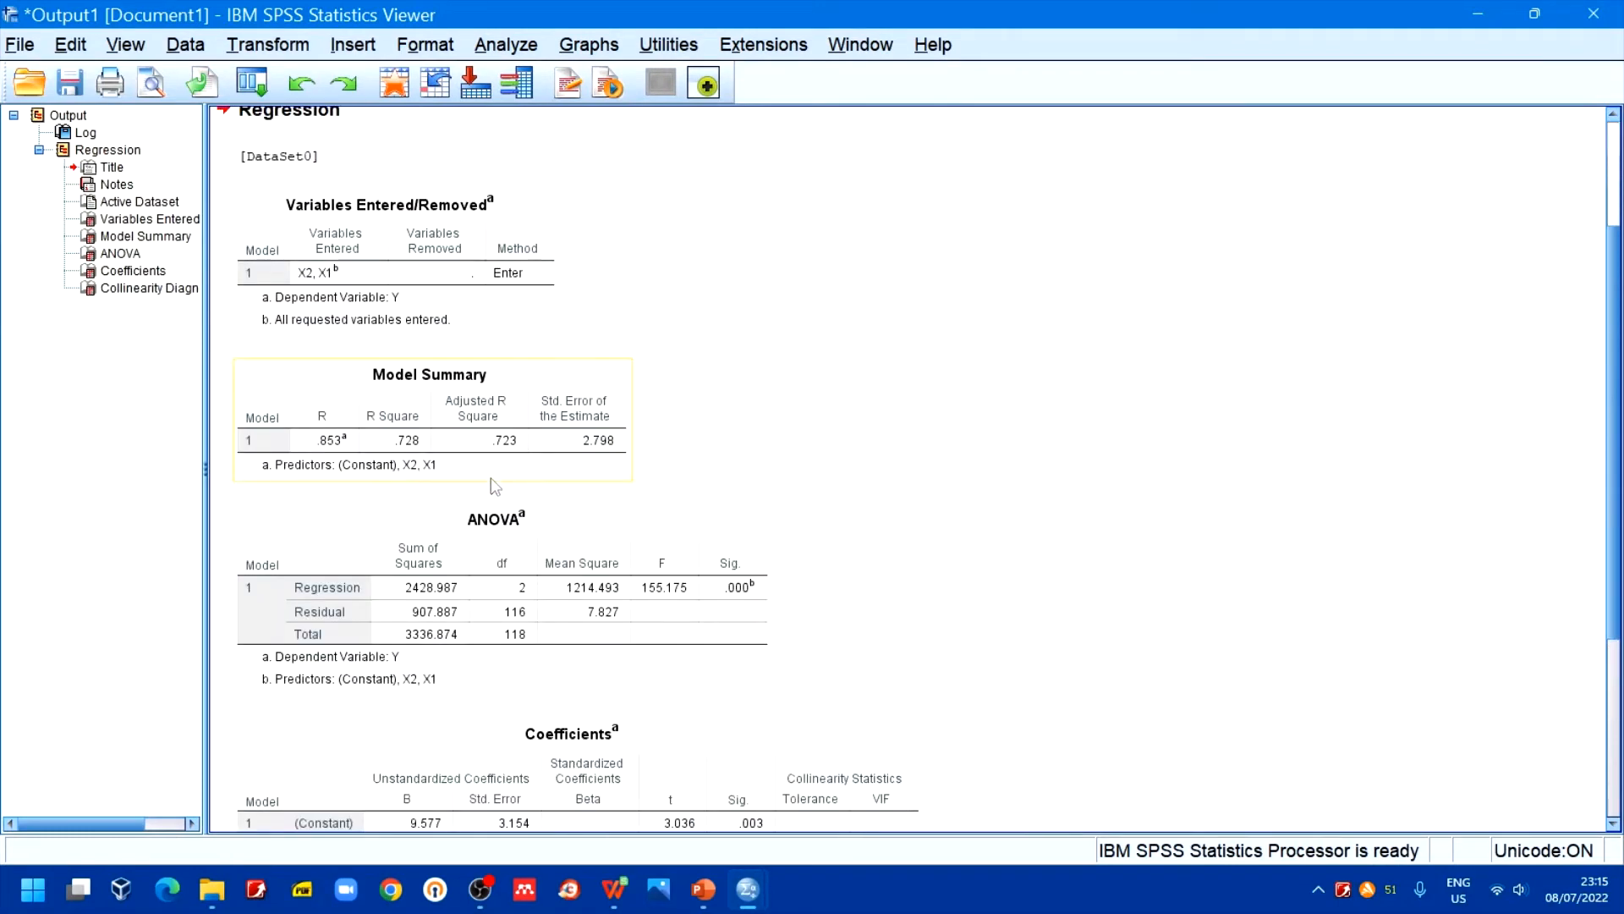
scroll(606, 554, down, 2)
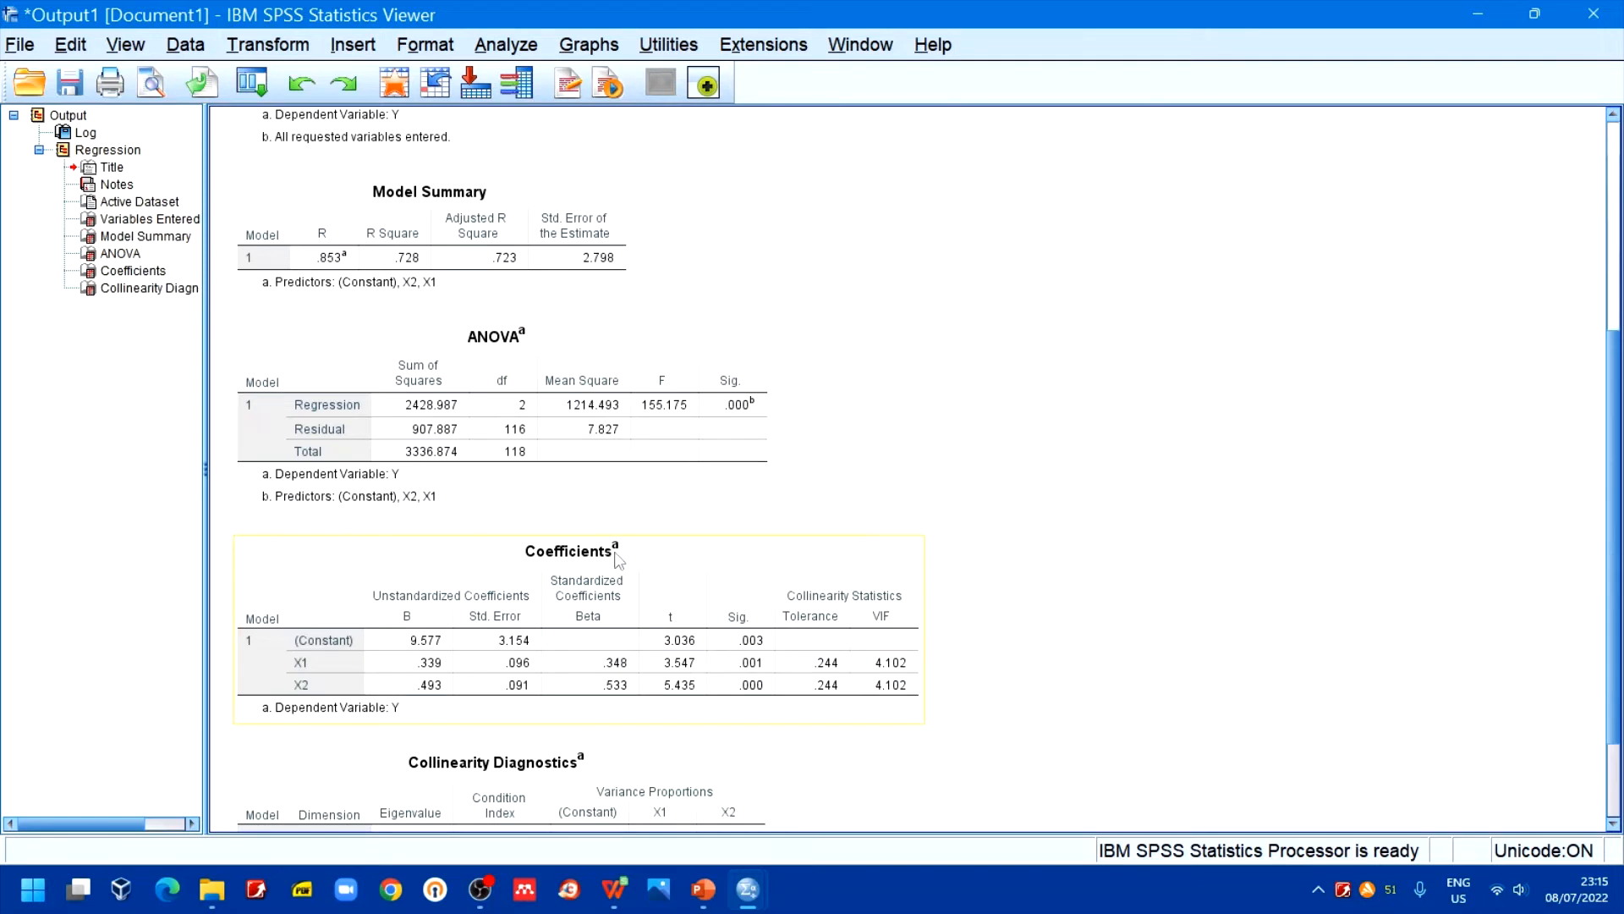
scroll(618, 560, down, 2)
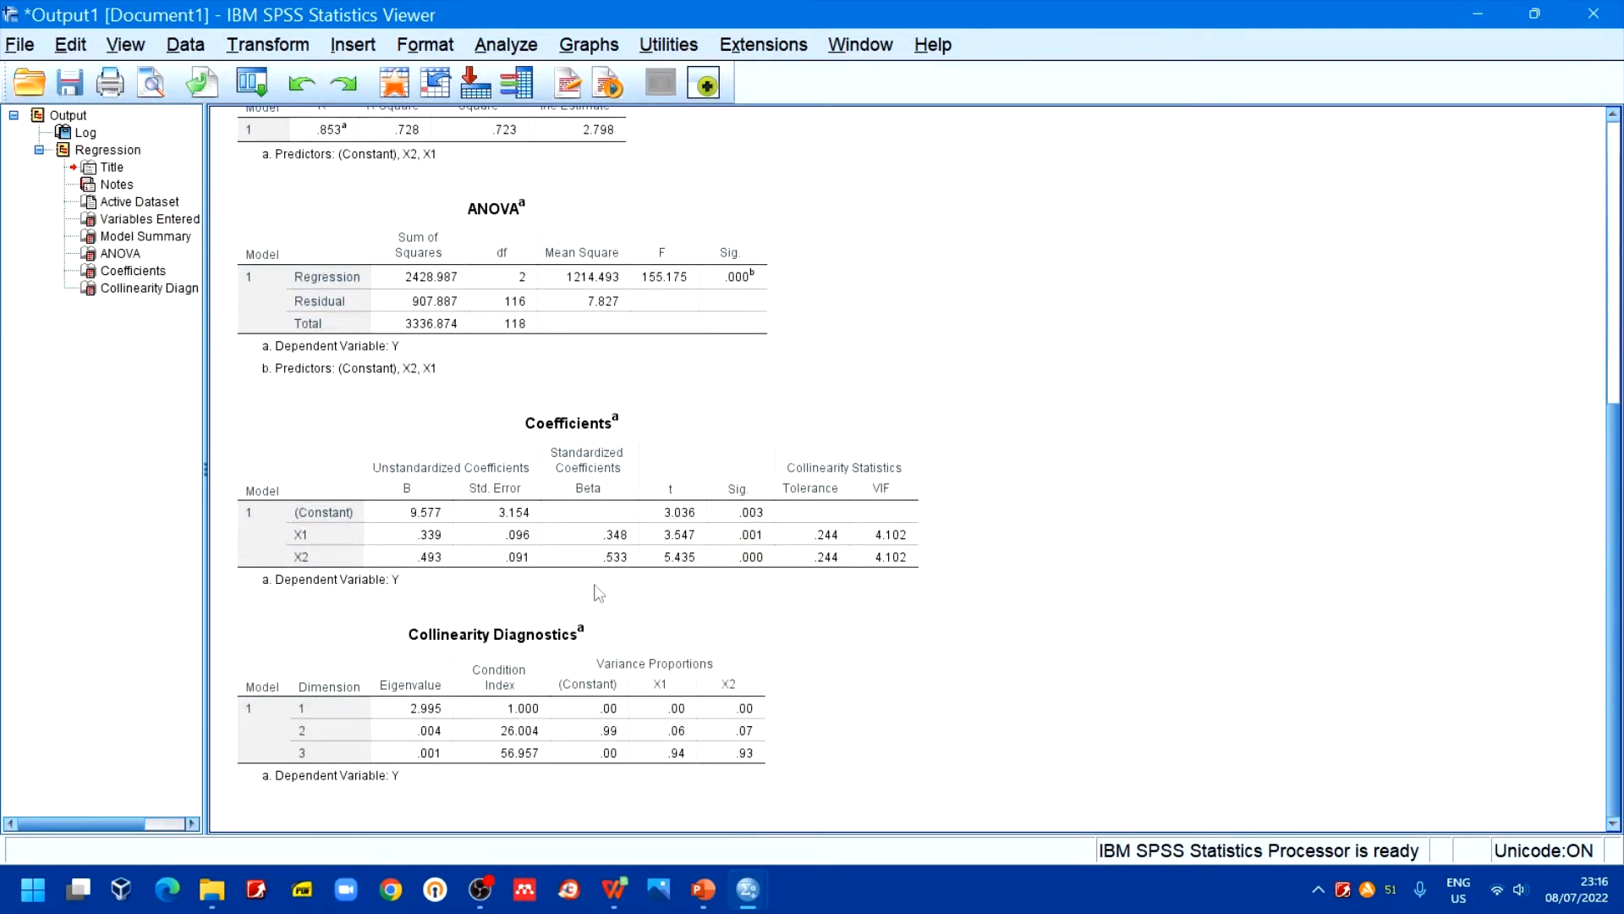
click(499, 419)
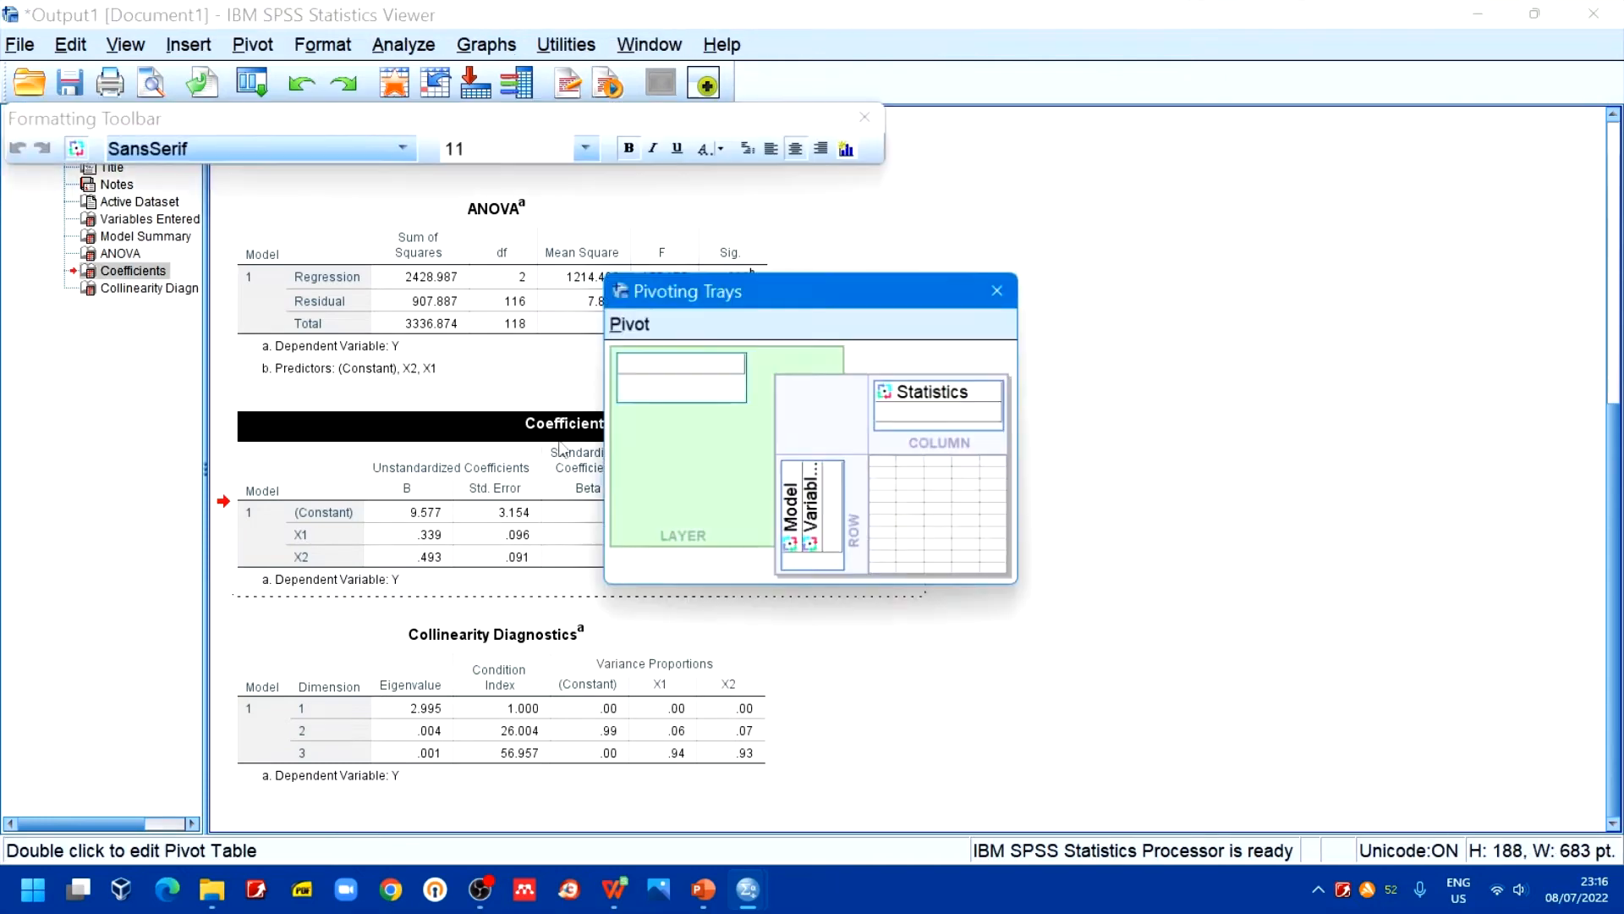
click(995, 286)
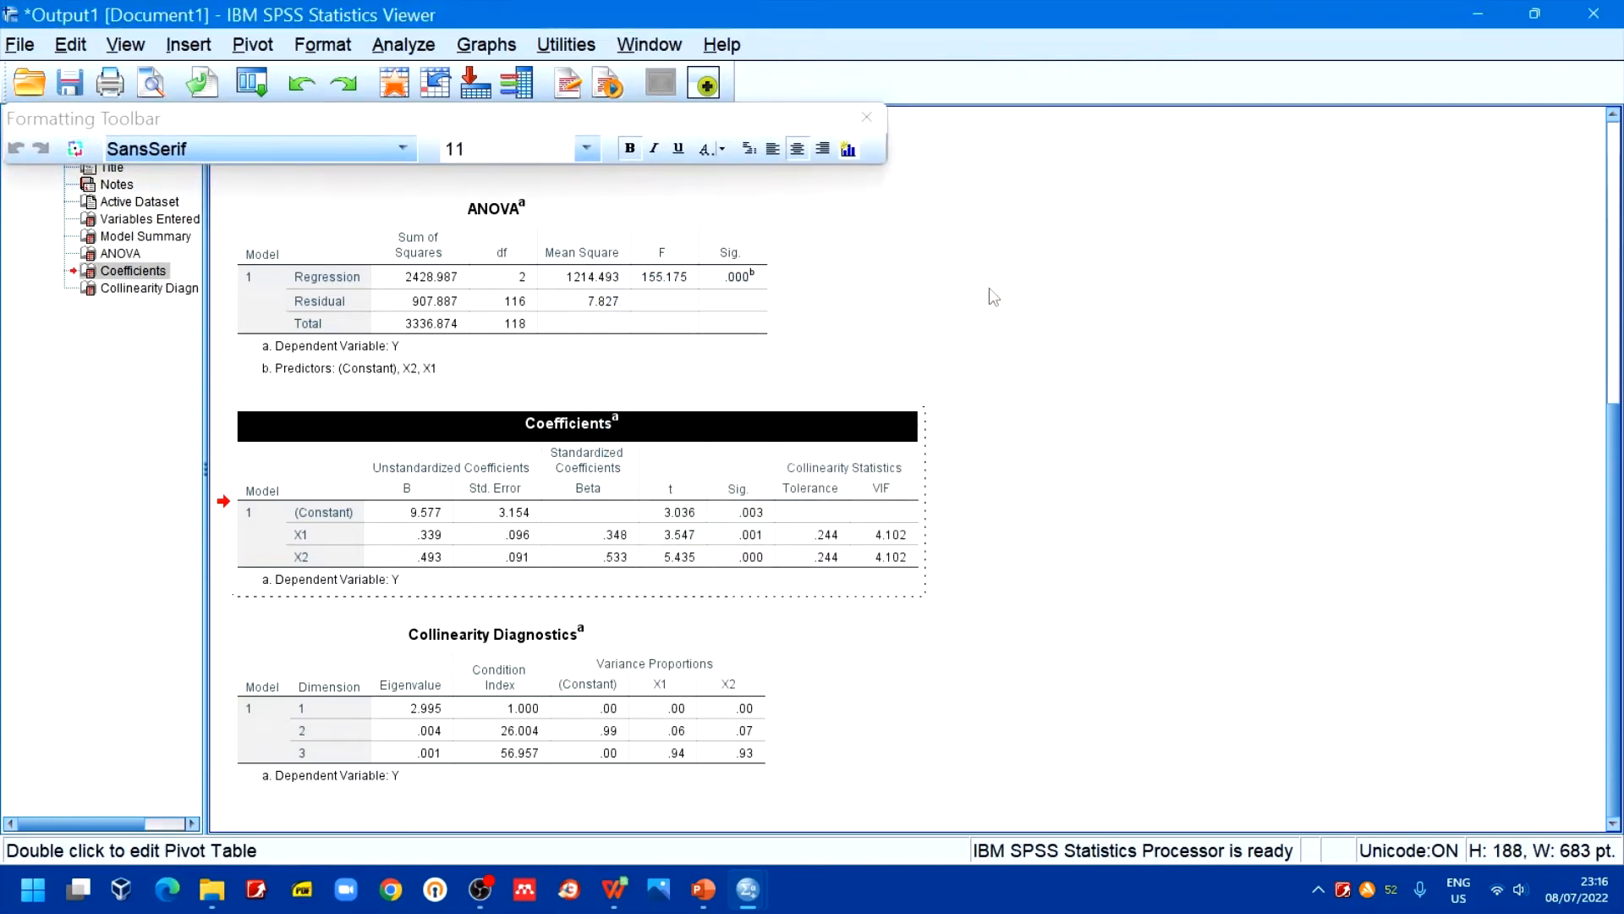
click(867, 117)
click(1021, 554)
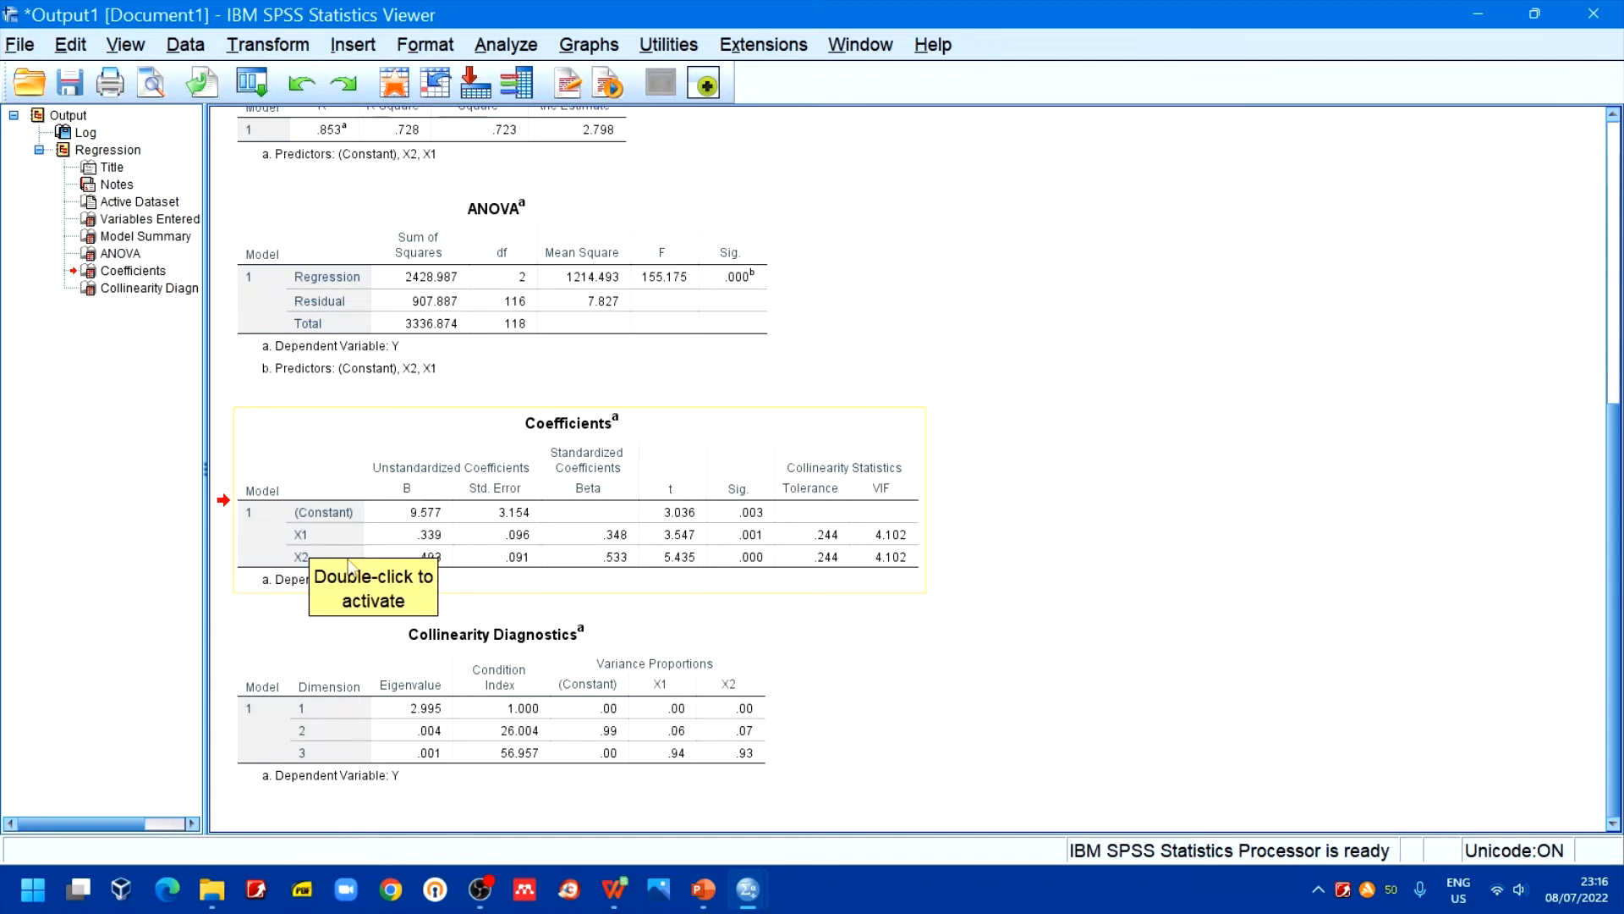
click(277, 563)
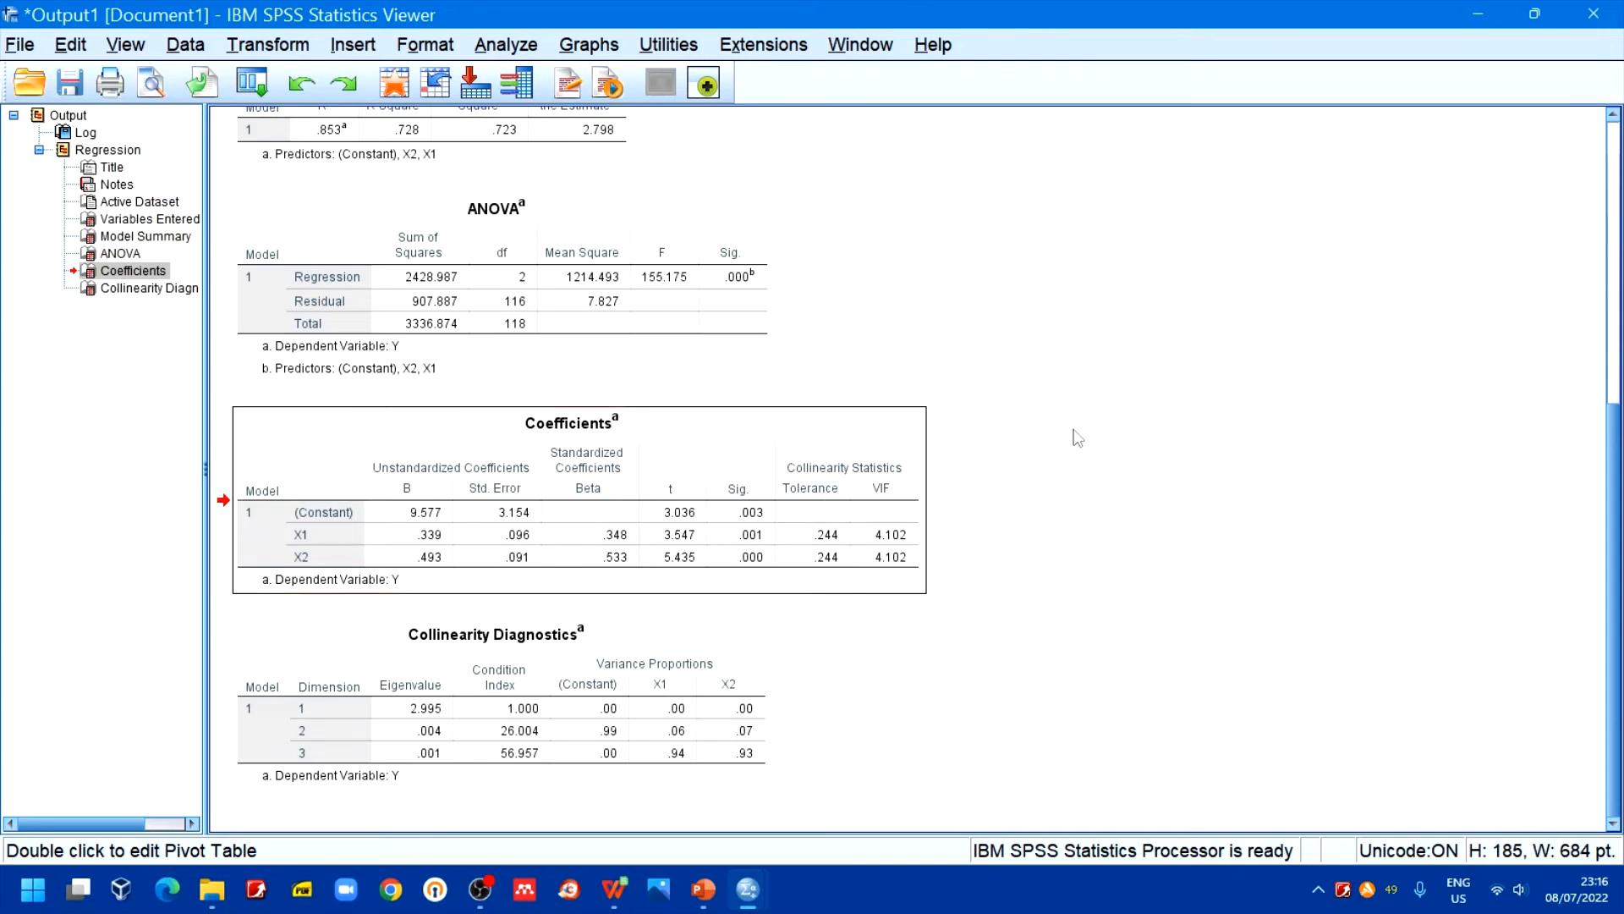
click(1009, 465)
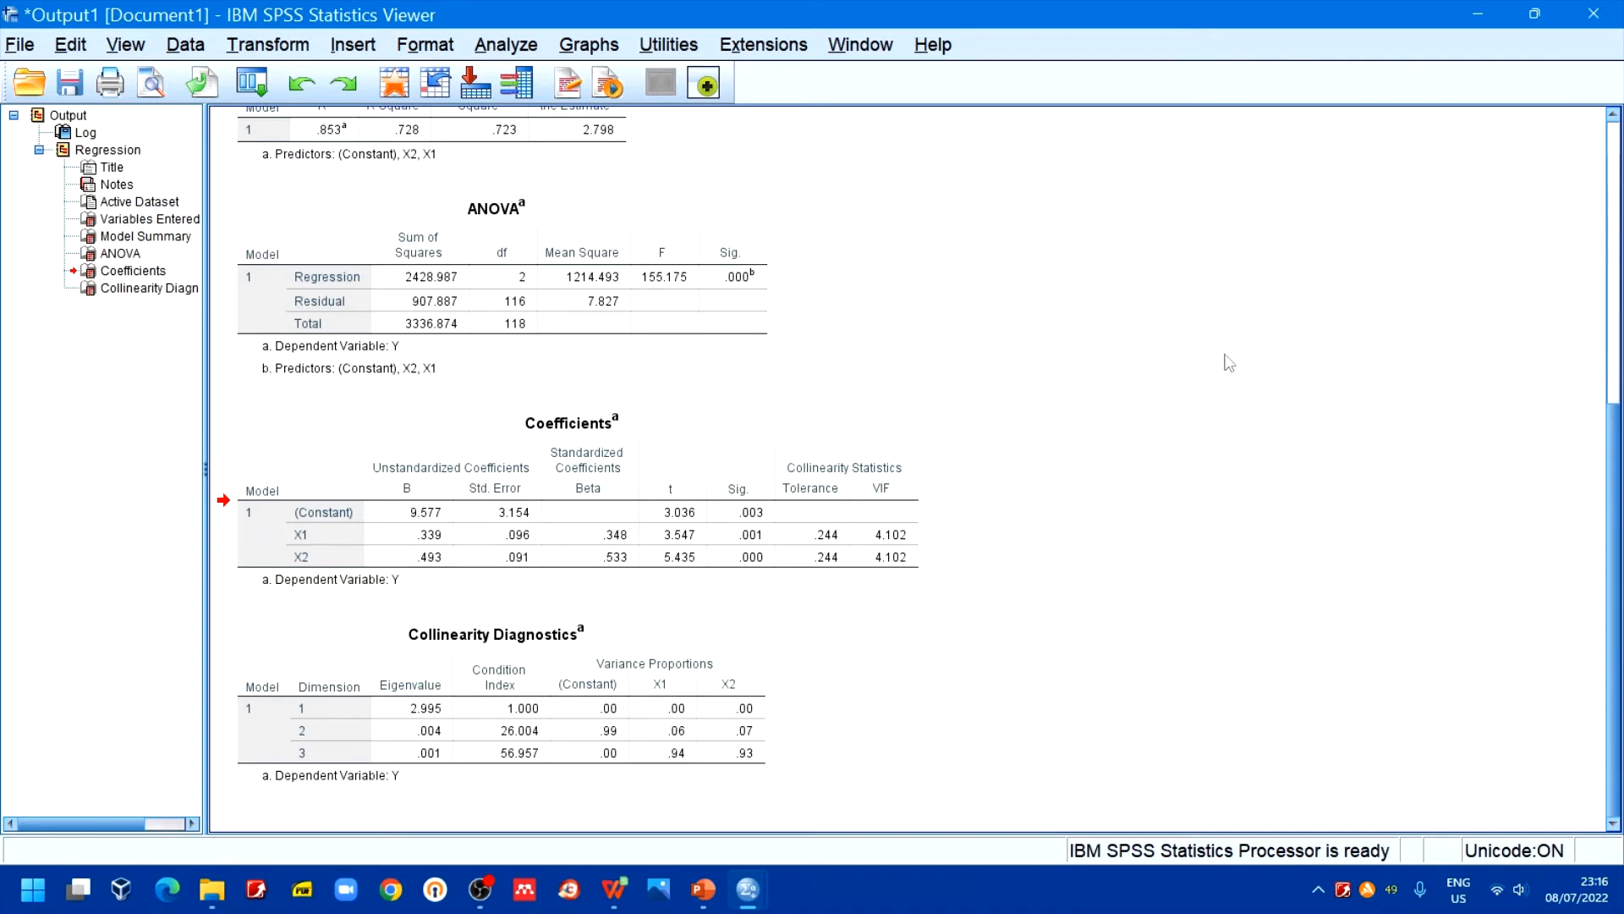
Step: Arrange the SPSS output viewer side by side with the UJI ASUMSI KLASIK presentation in PowerPoint, both at full height
mouse_move(1533, 13)
click(1538, 17)
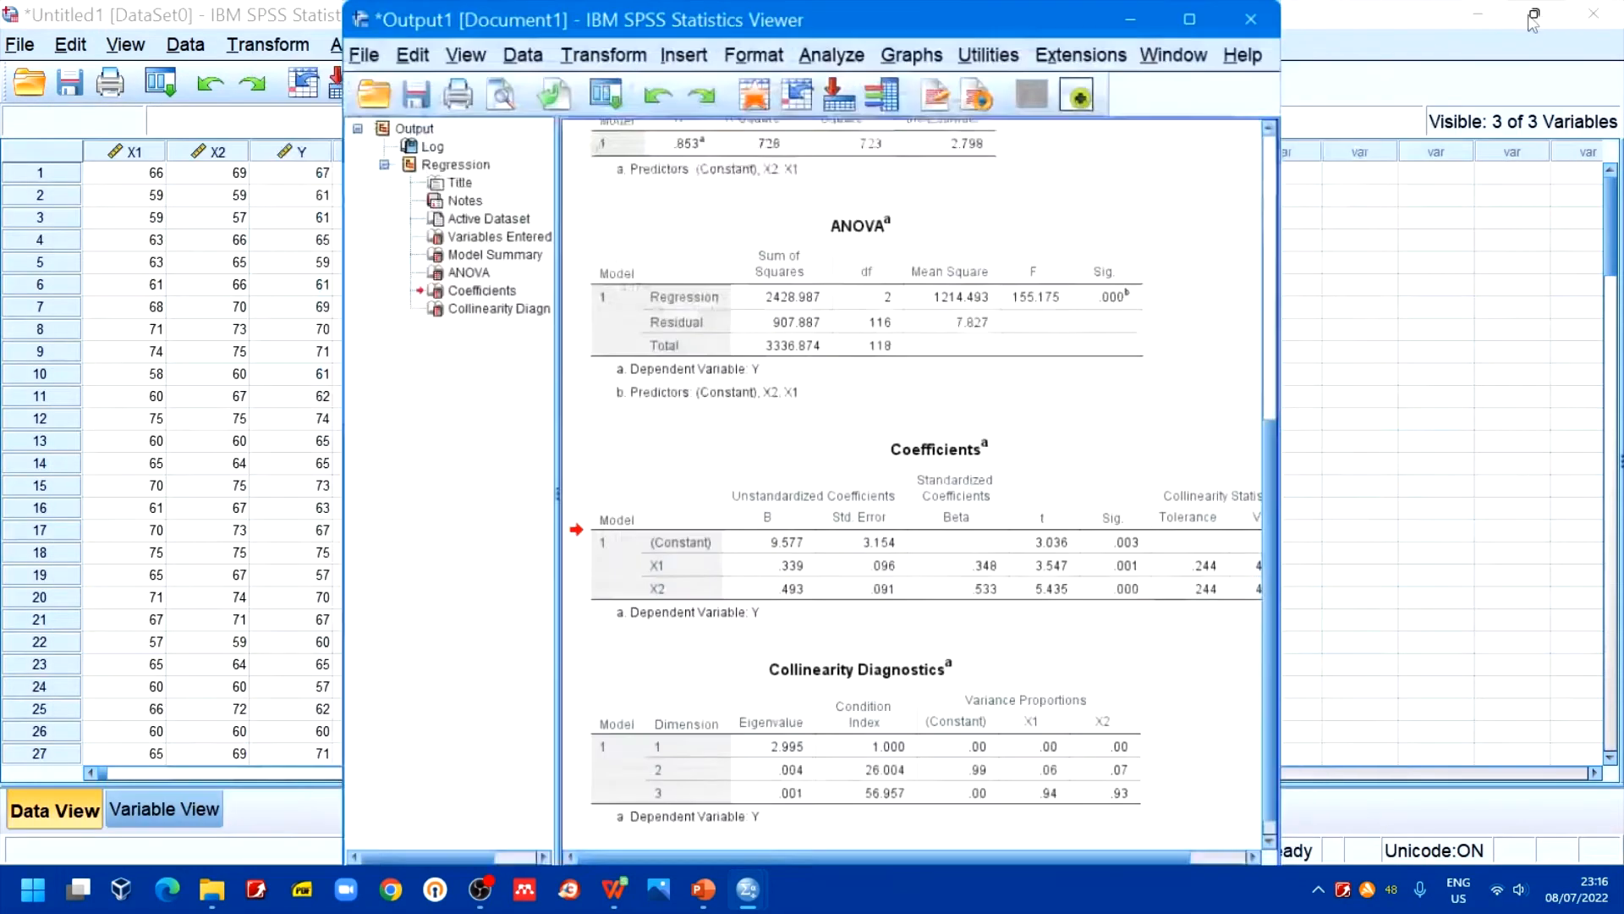
drag(964, 18, 1617, 4)
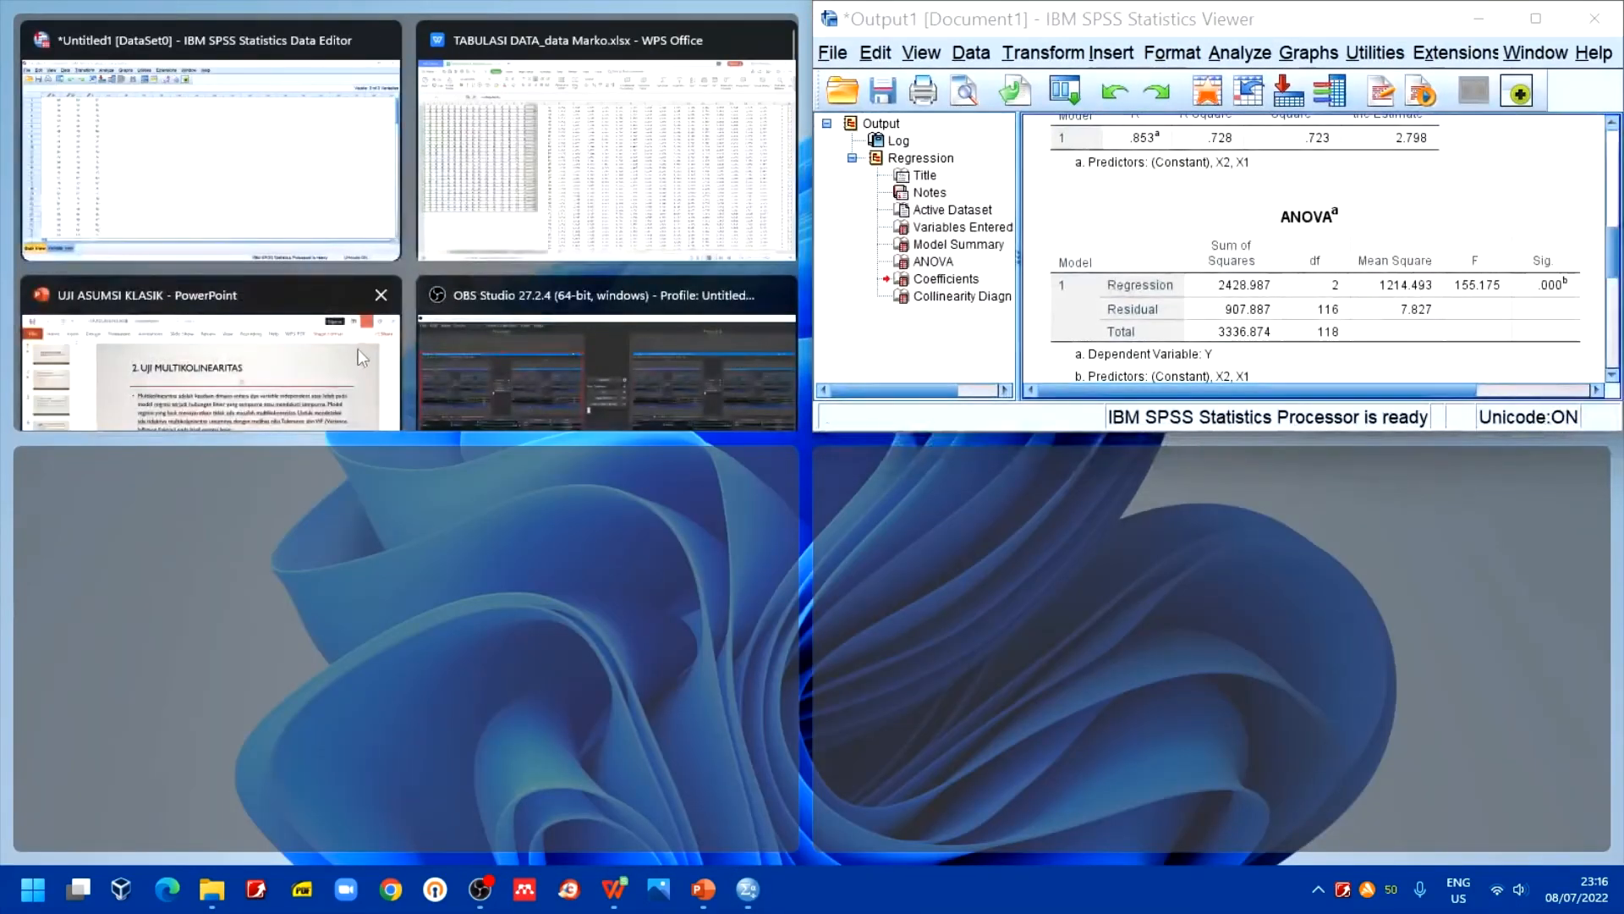
click(330, 373)
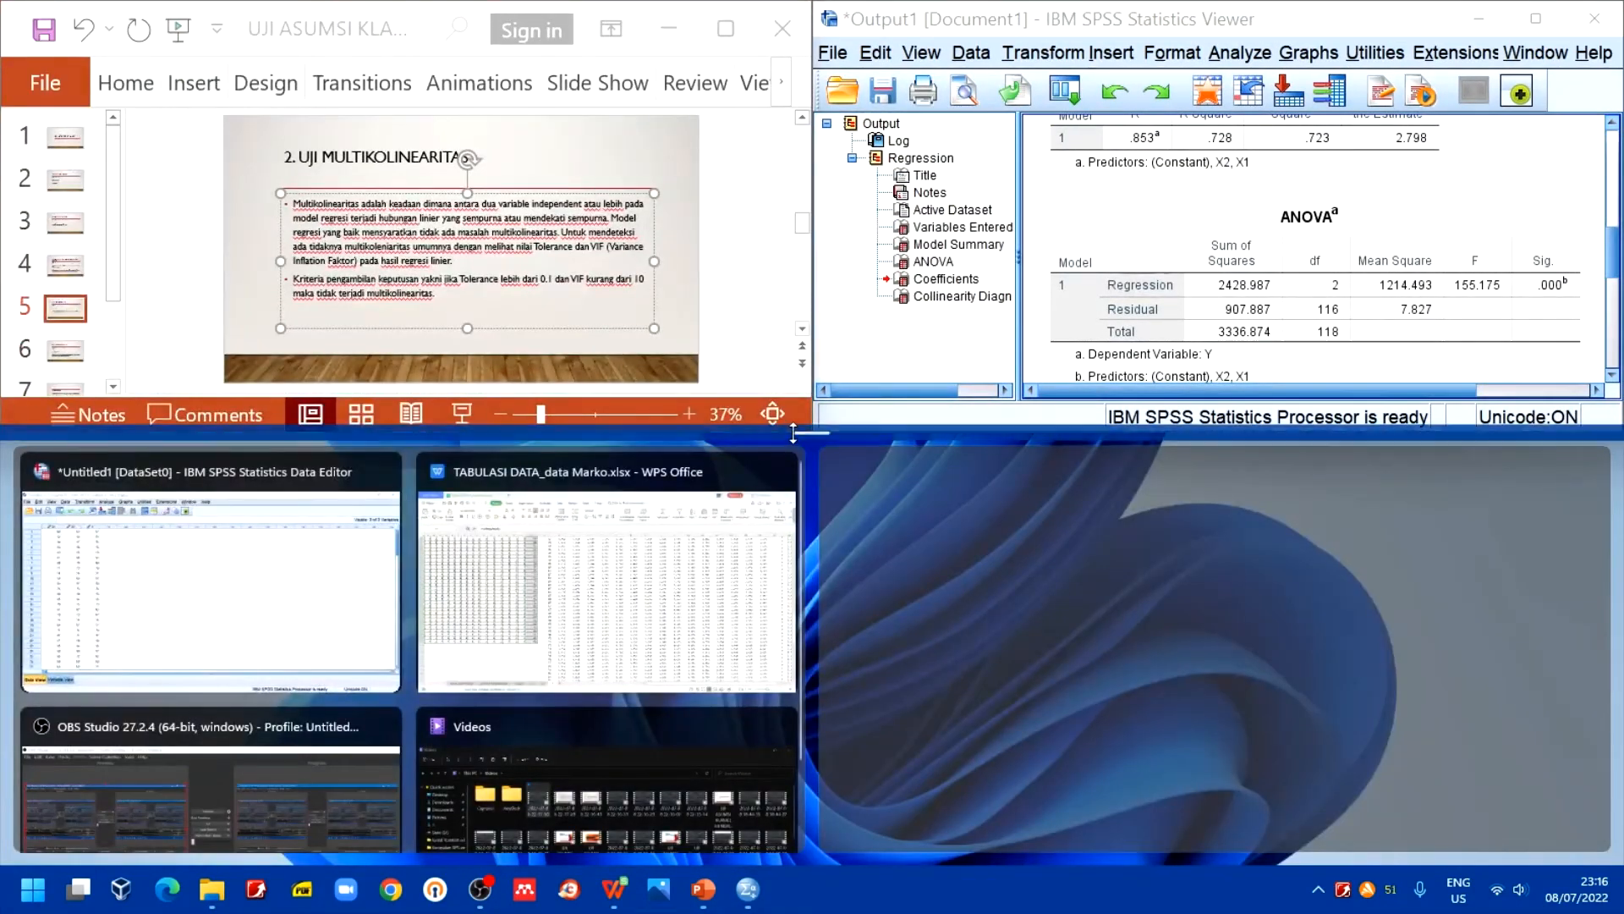
drag(793, 425, 744, 863)
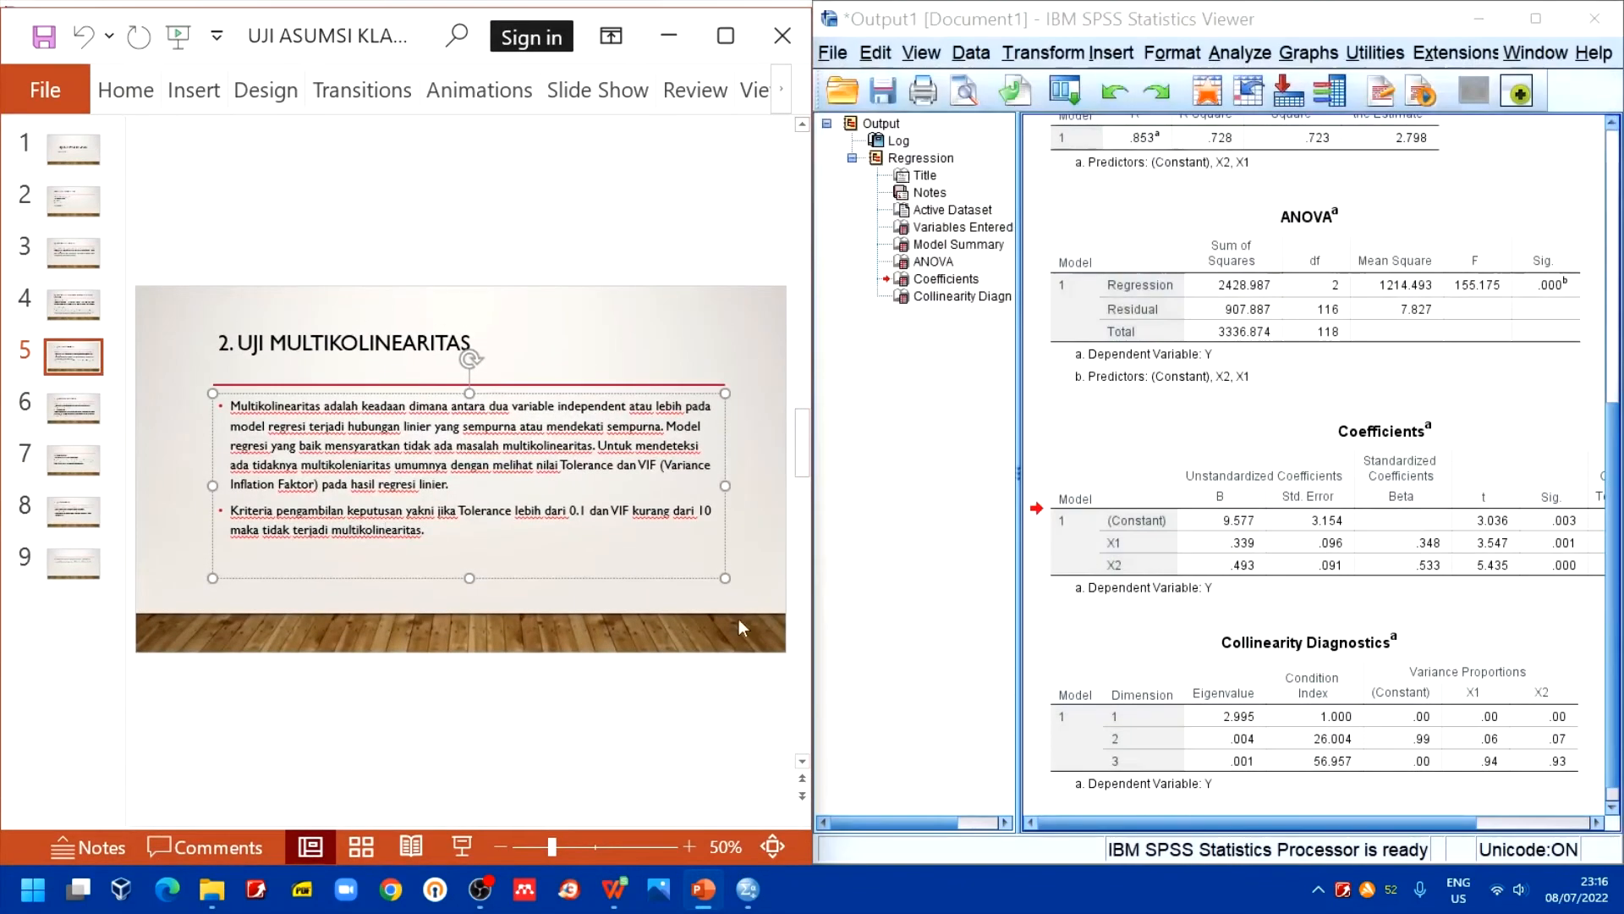
Step: Widen the output viewer beside the presentation and bring the Tolerance and VIF columns of the Coefficients table into view
drag(1279, 827, 1321, 827)
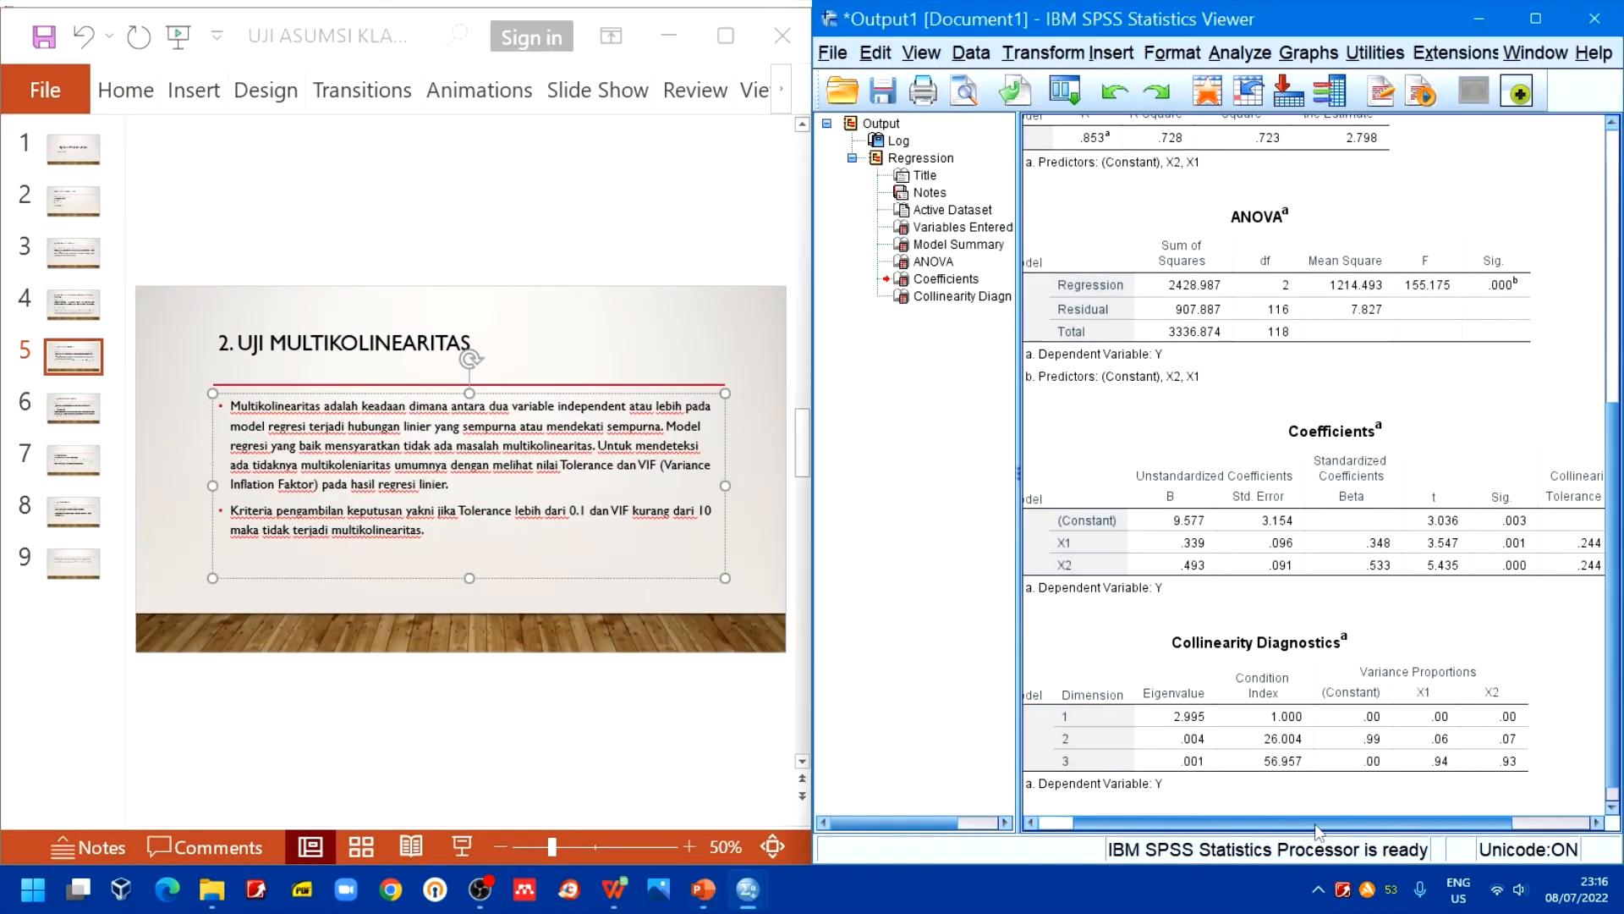
drag(822, 440, 734, 440)
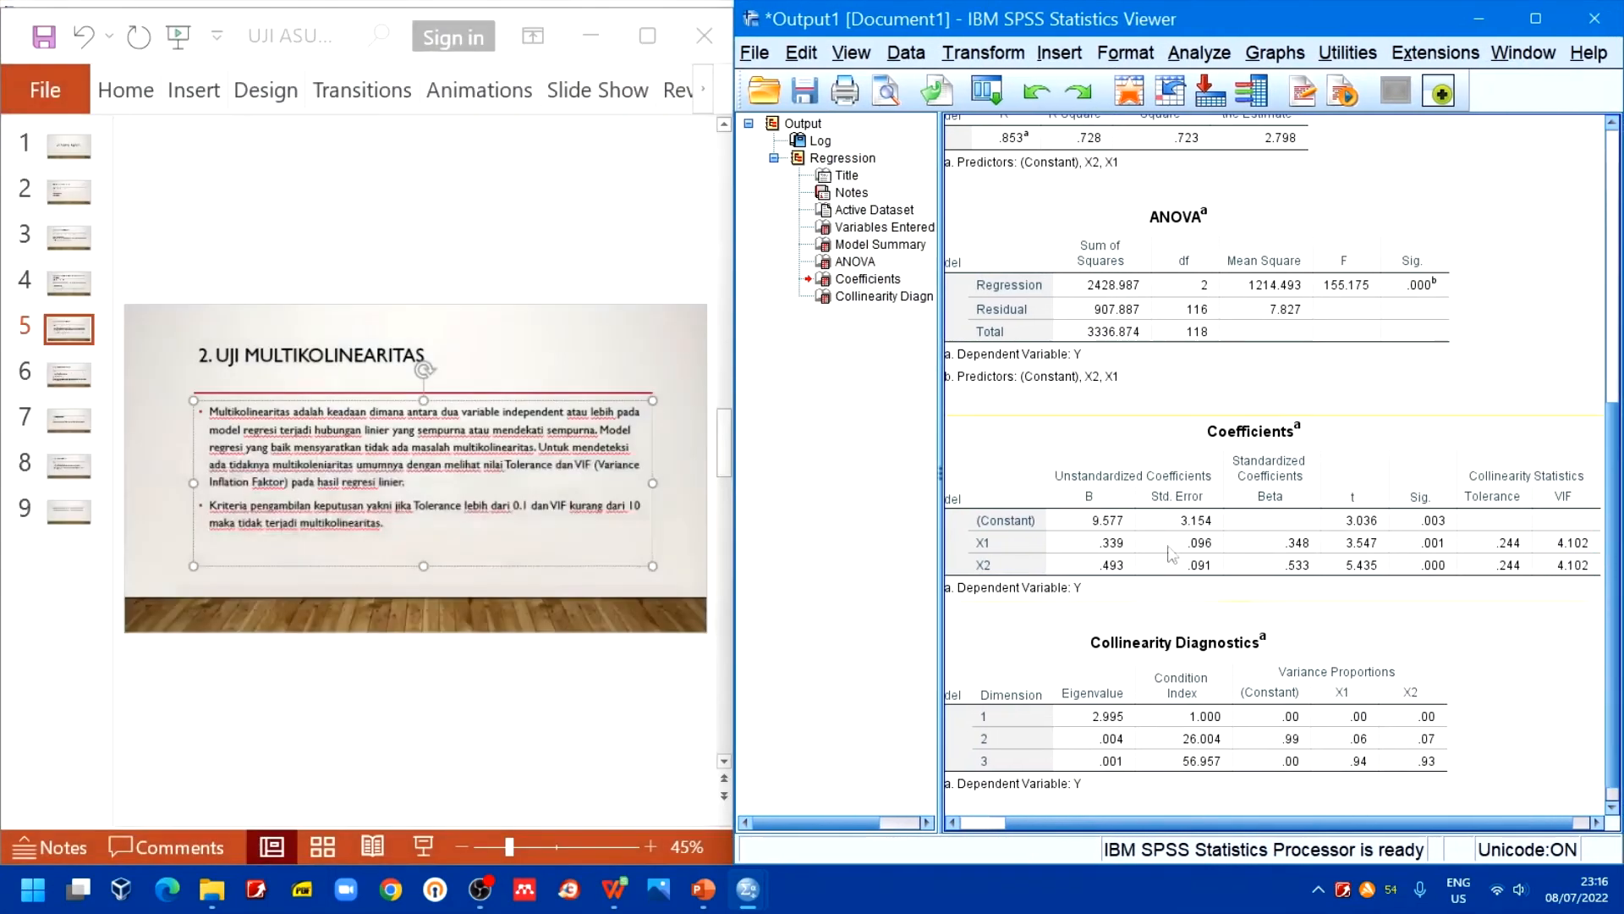
click(1181, 822)
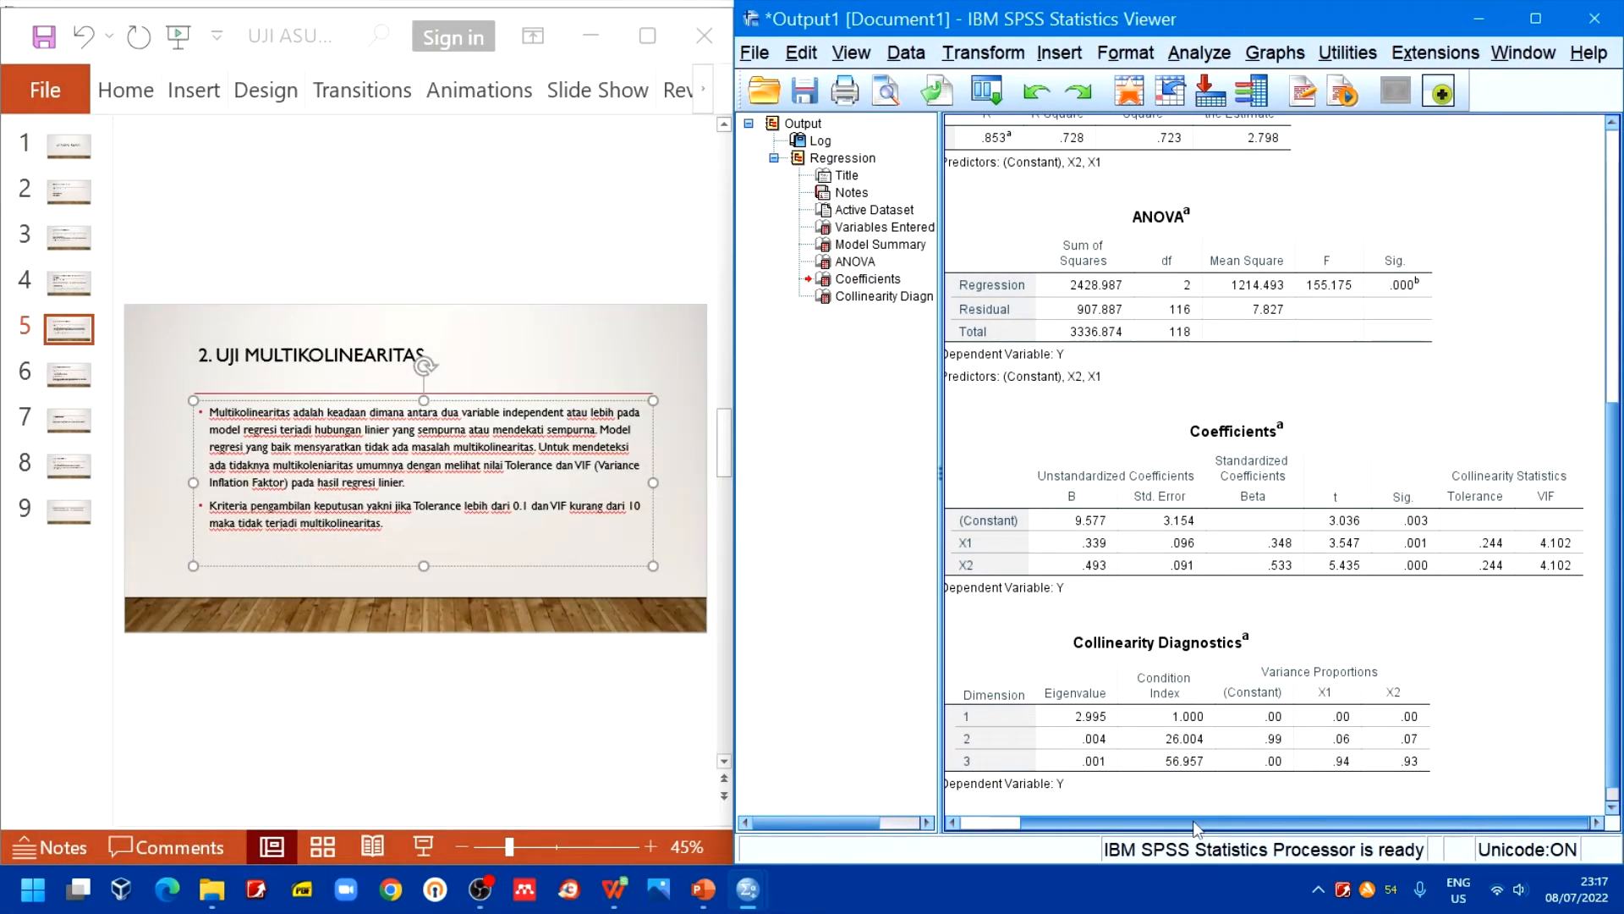
Step: Enlarge the "2. UJI MULTIKOLINEARITAS" slide in PowerPoint to 66% zoom
click(415, 294)
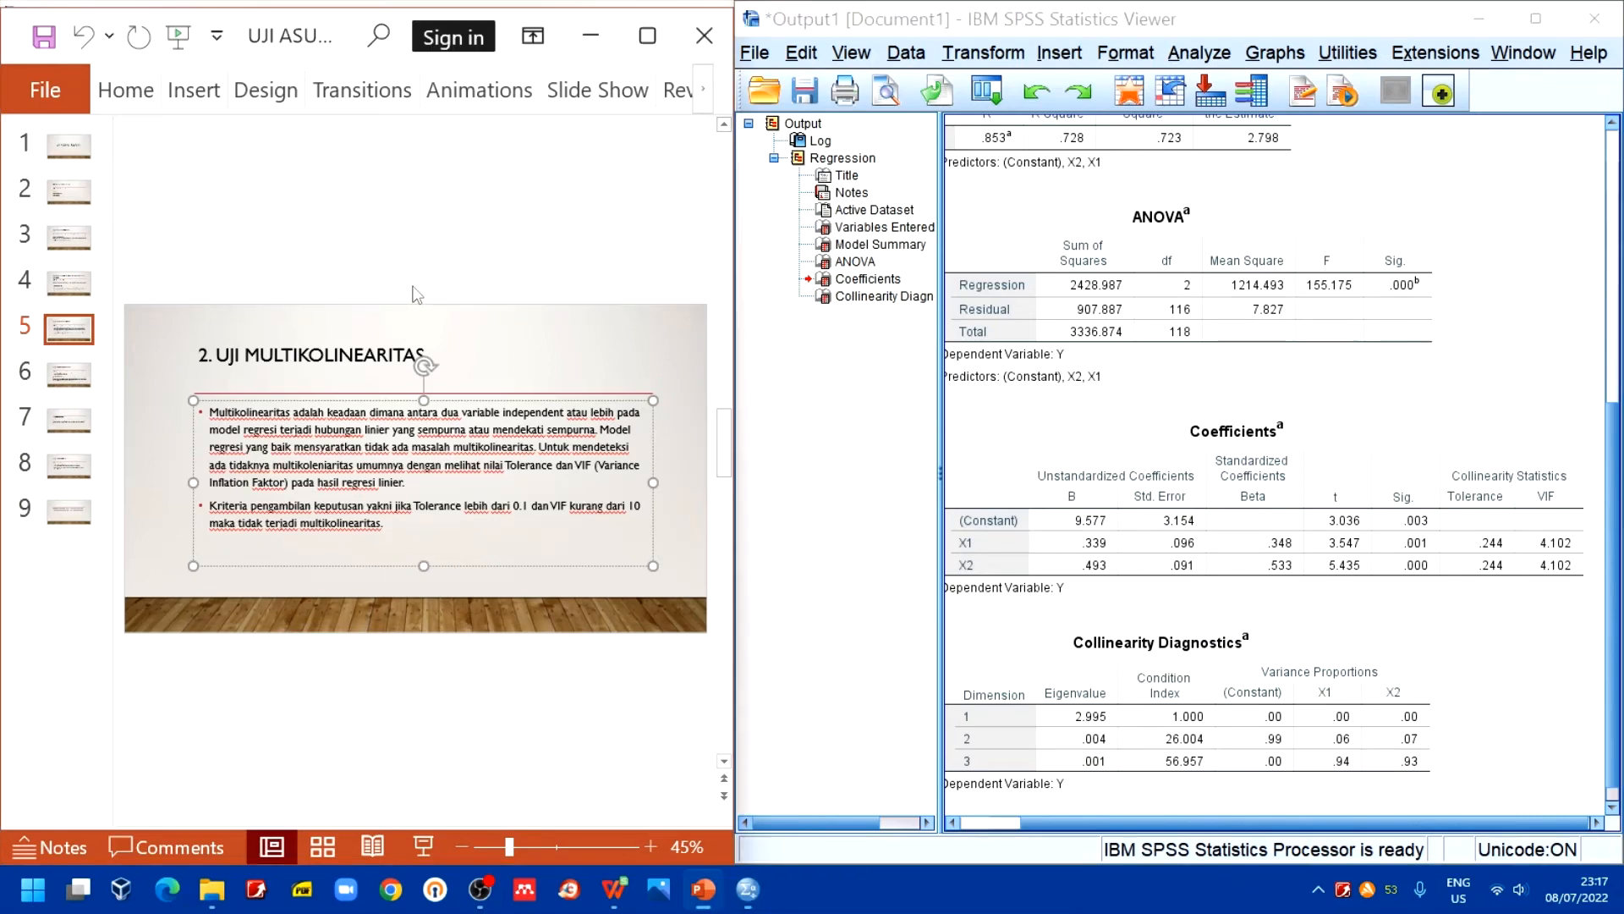
scroll(373, 499, up, 1)
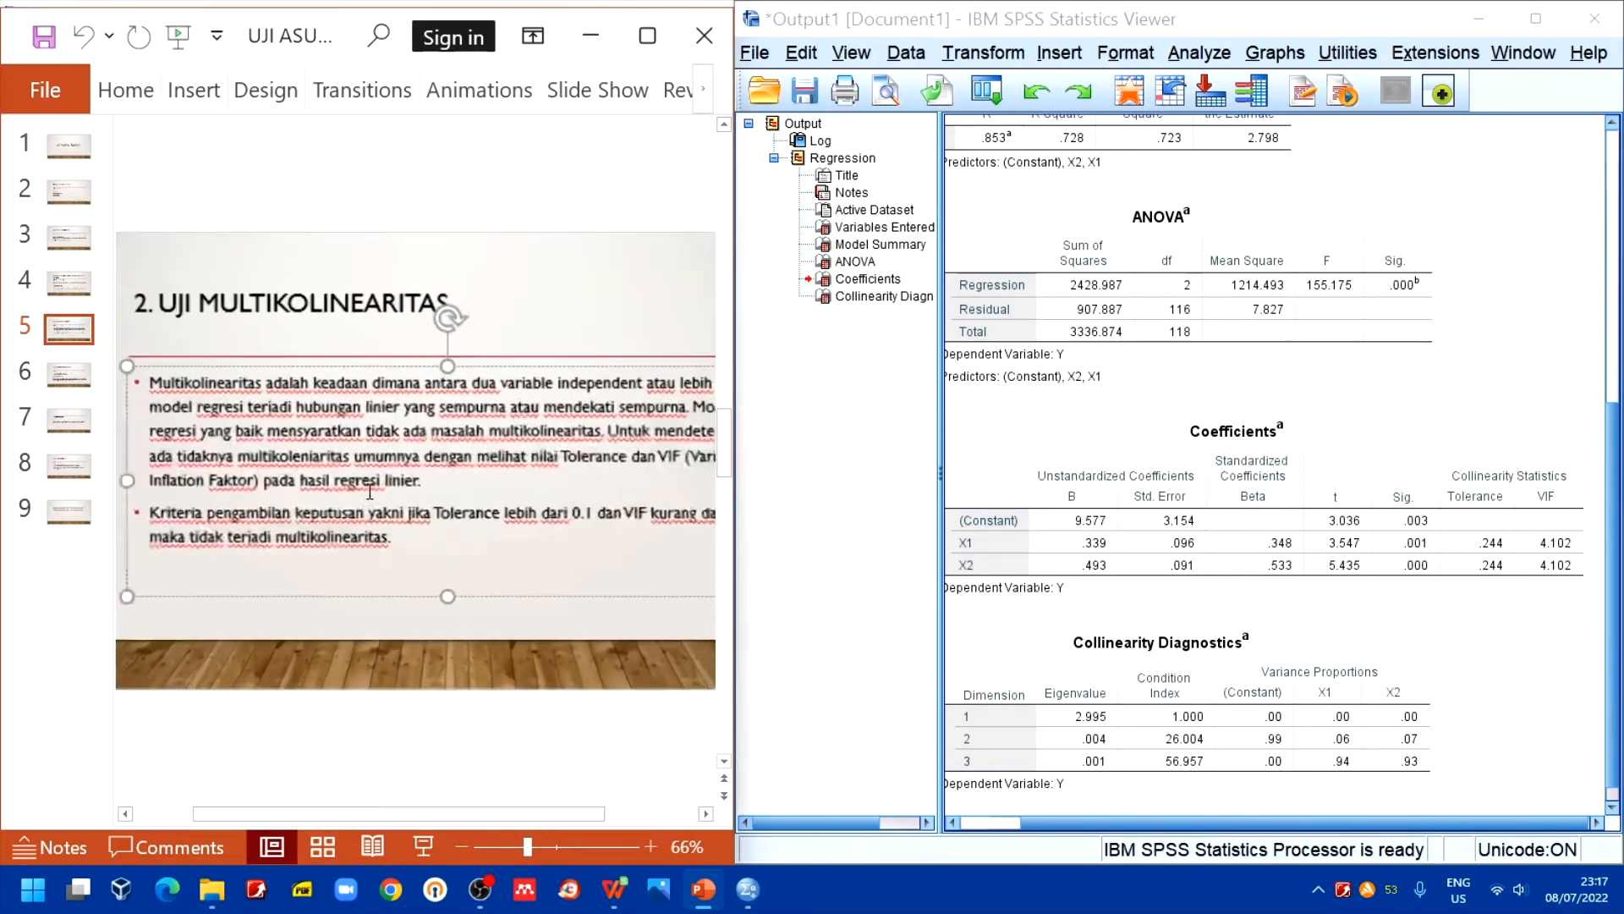